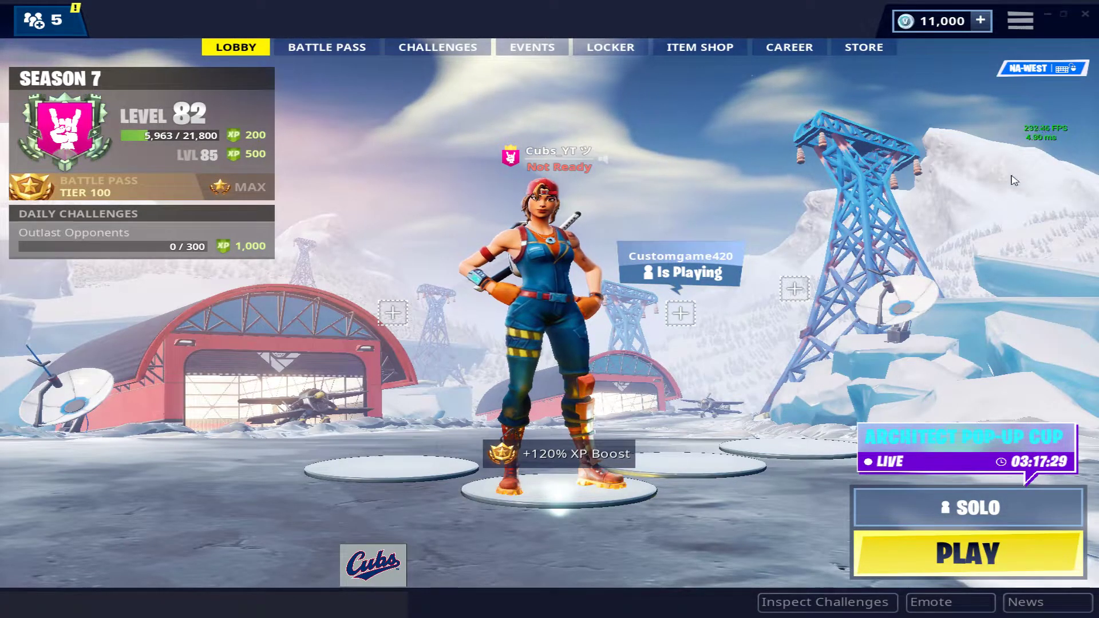
- Review the Video settings (3D Resolution 1600 x 1080, Vsync and motion blur off), then return to the lobby
left_click(1020, 21)
left_click(1011, 73)
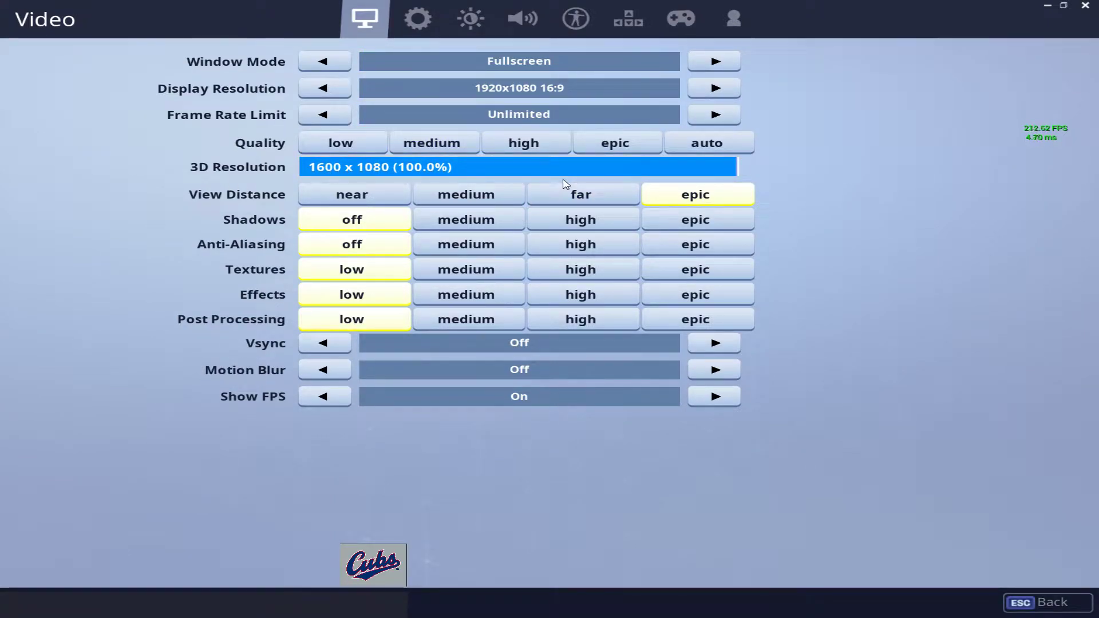
left_click(1044, 601)
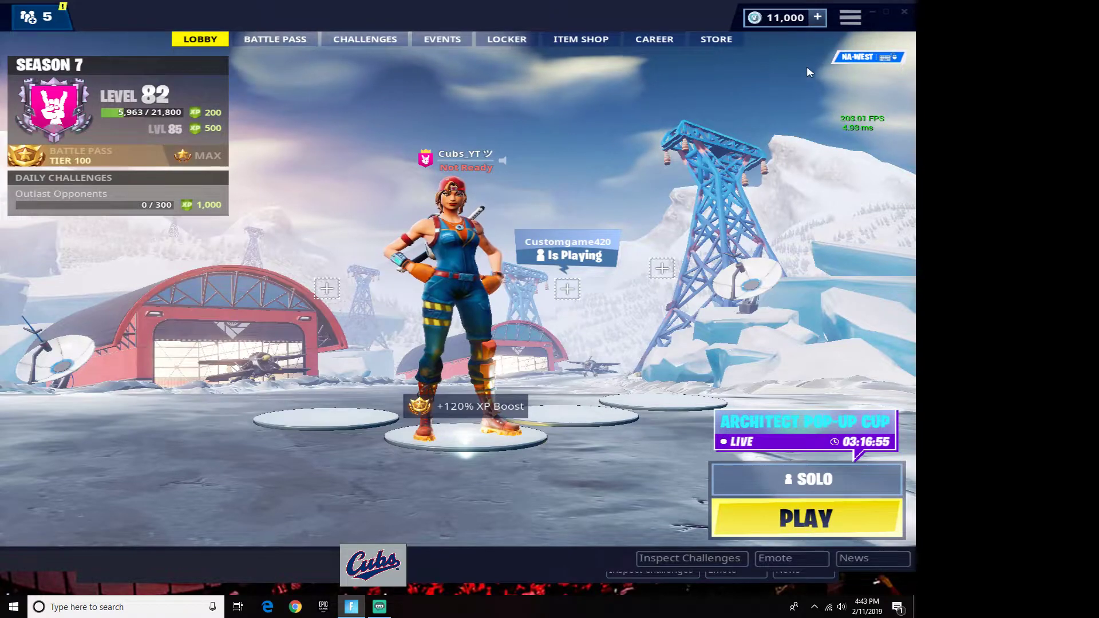
- Maximize the game and apply Fullscreen window mode at 1920x1080 in Video settings
left_click(886, 13)
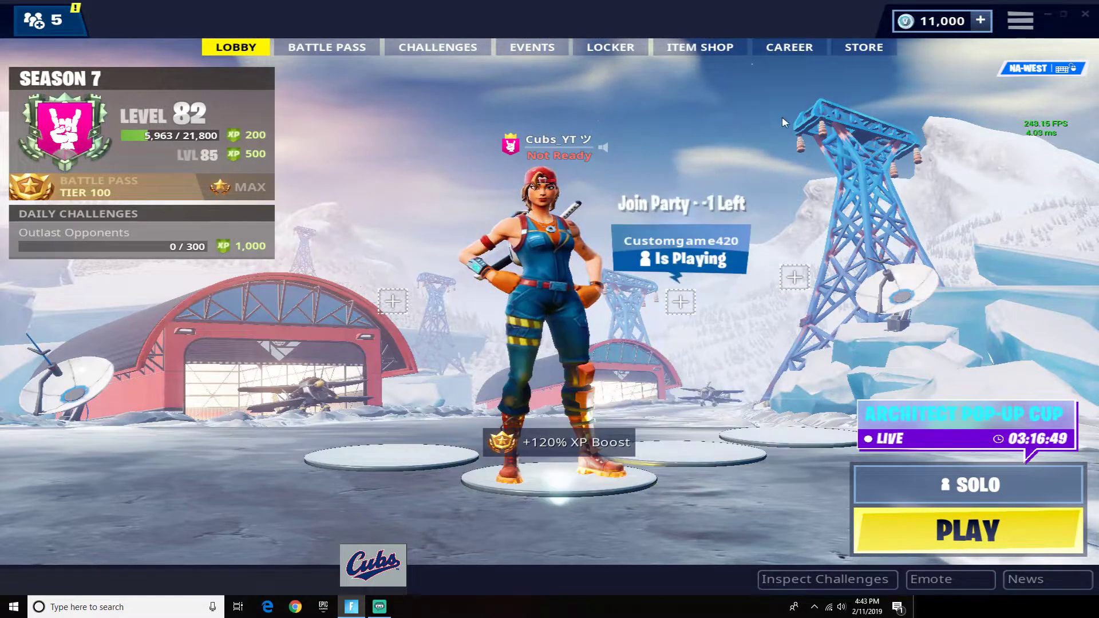
left_click(1021, 21)
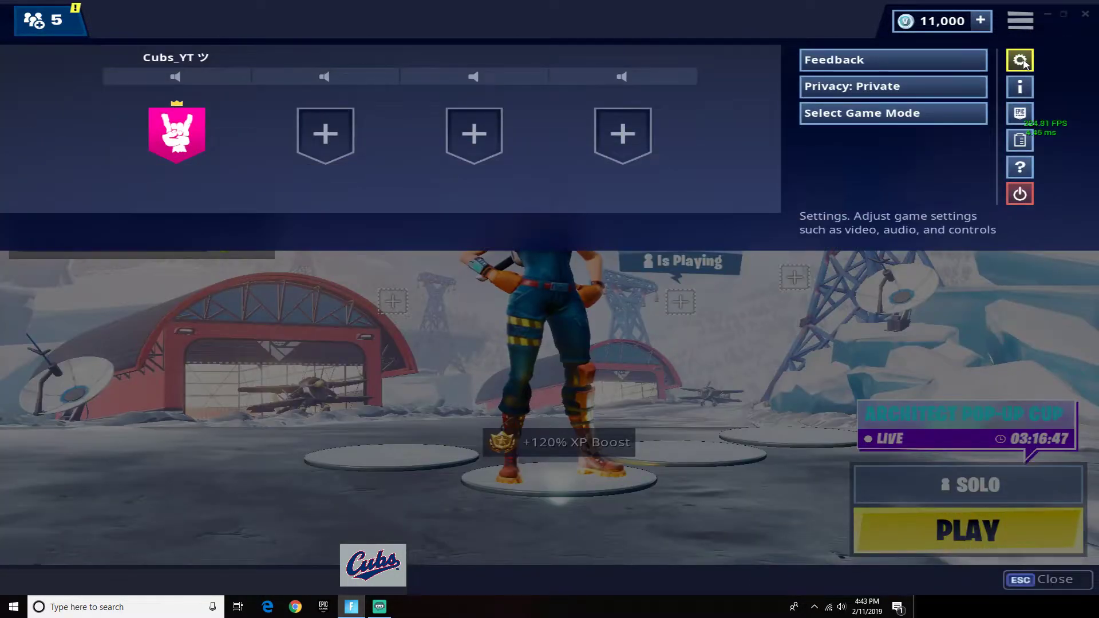
left_click(1021, 61)
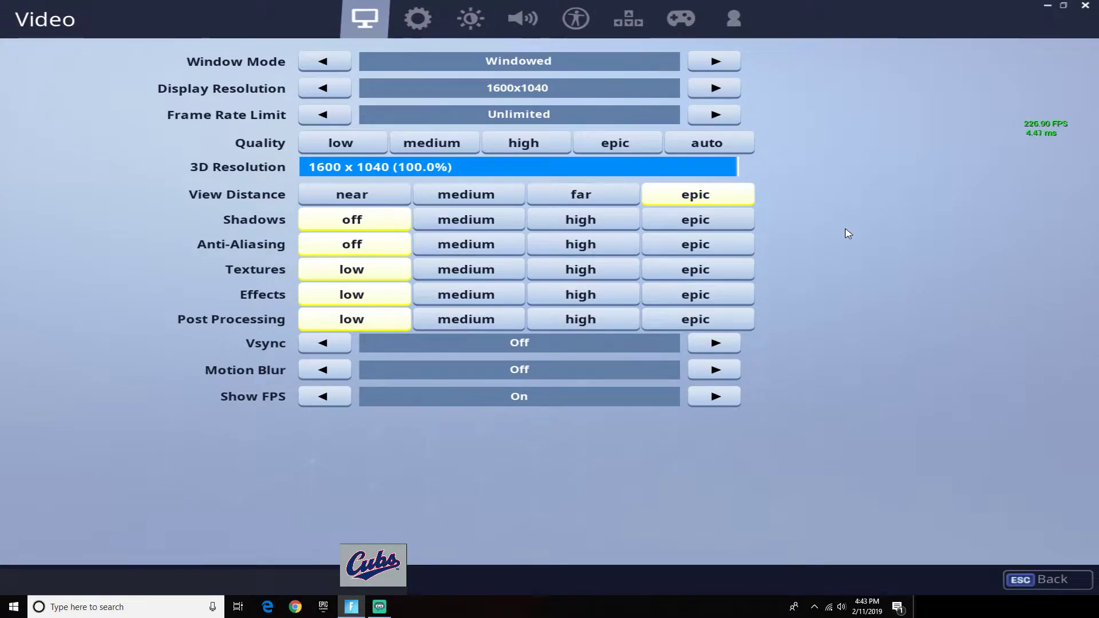
left_click(714, 62)
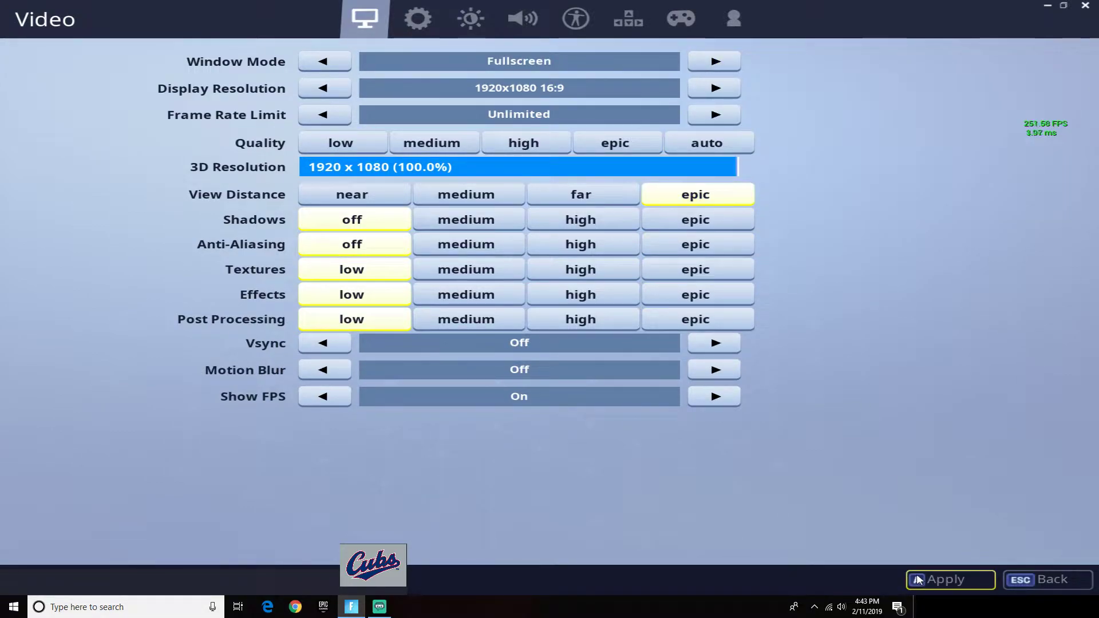
left_click(925, 581)
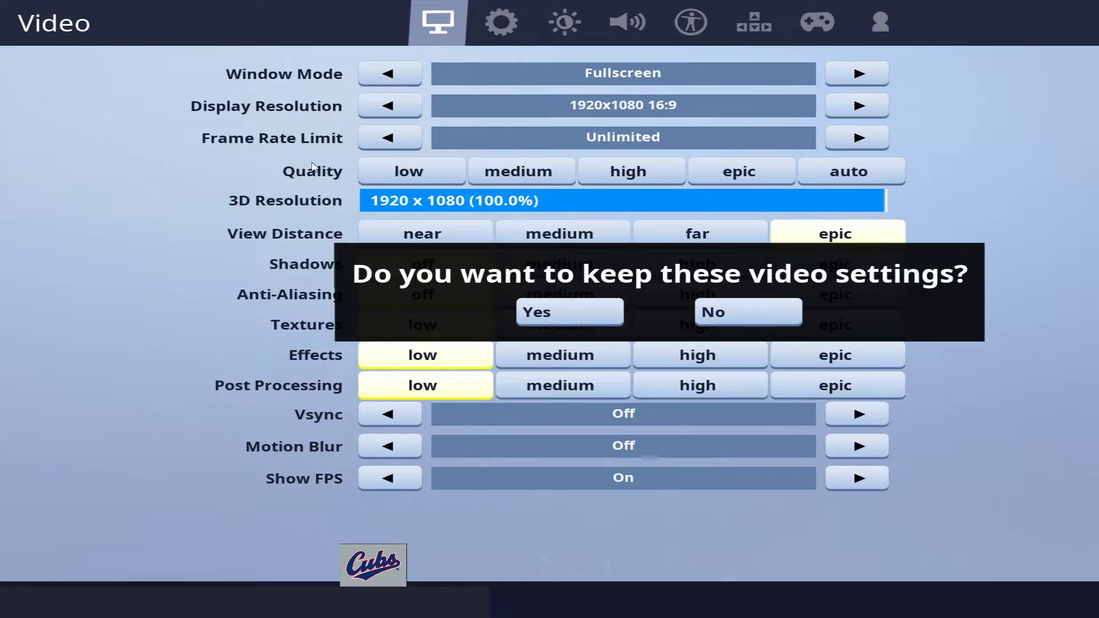
- Confirm keeping the Fullscreen 1920x1080 video settings
left_click(552, 311)
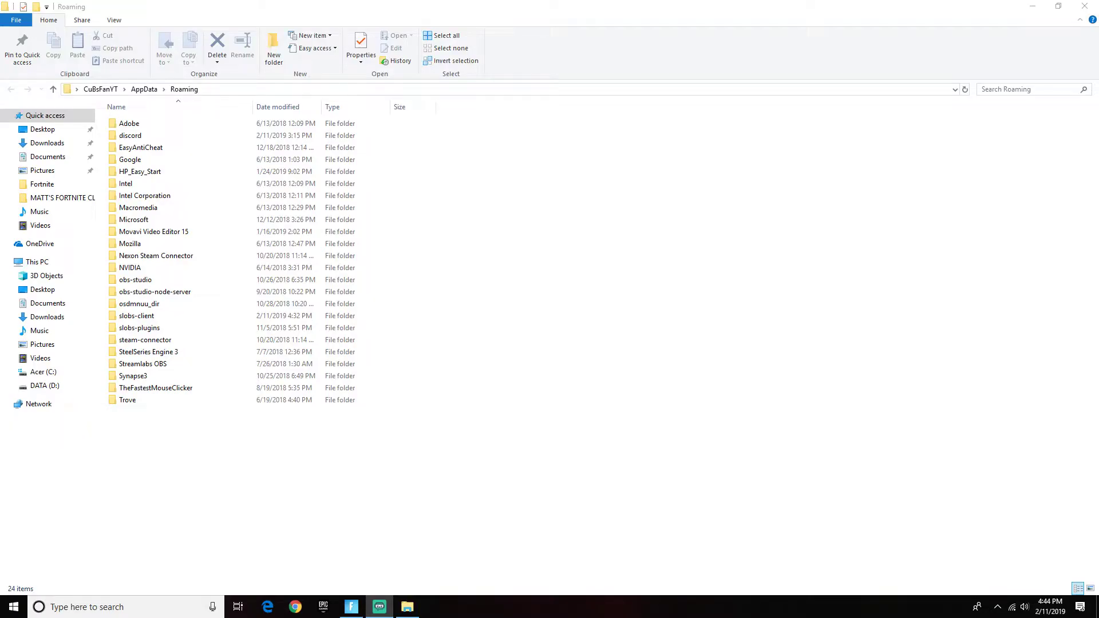
- Close File Explorer and bring Fortnite back to recheck its Fullscreen 1920x1080 video settings
left_click(1084, 6)
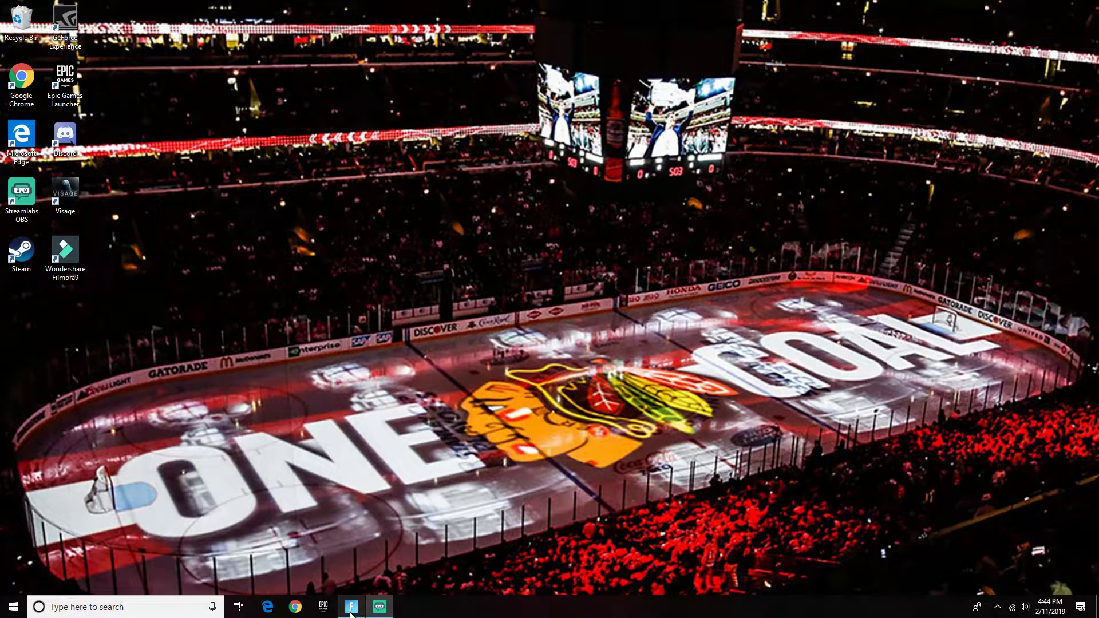
mouse_move(351, 614)
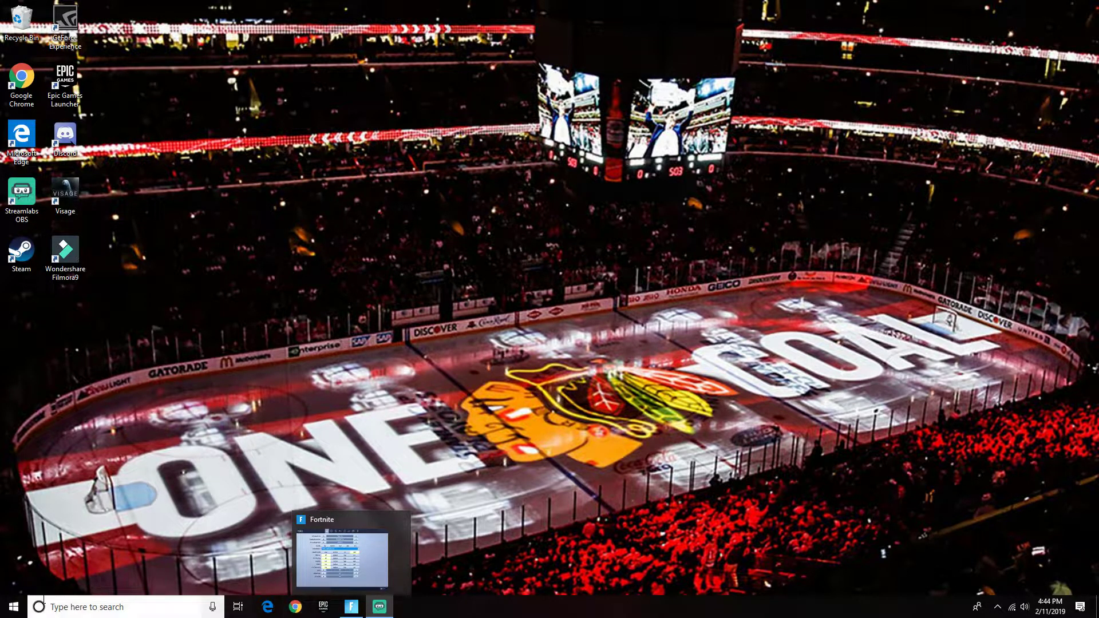
left_click(352, 608)
key("Down")
key("Down")
key("Down")
key("Down")
key("Down")
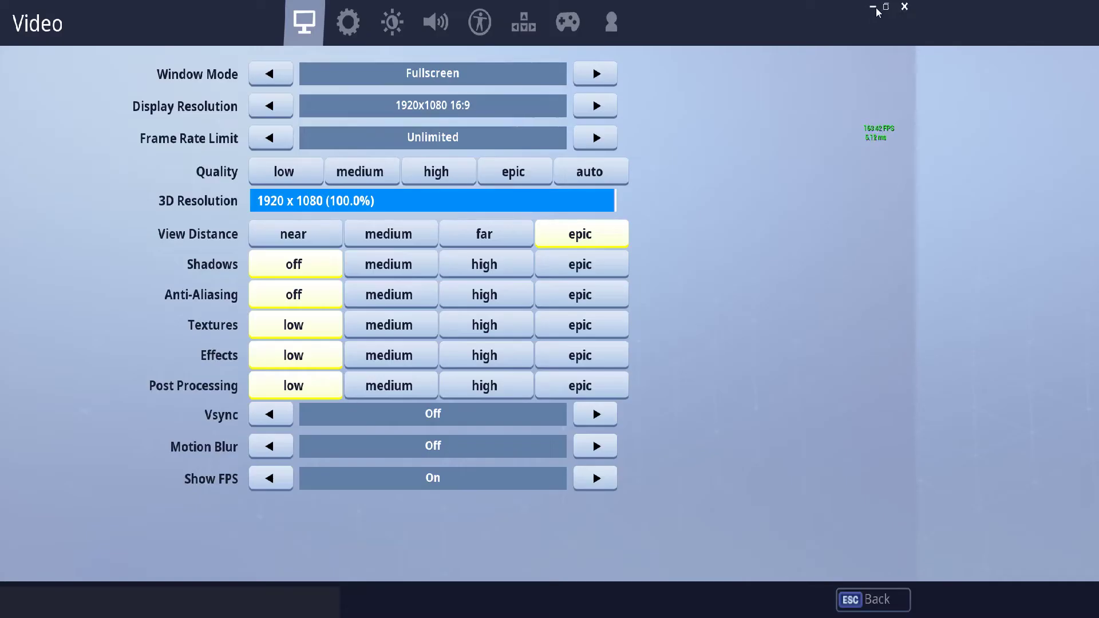
- Minimise Fortnite to the desktop and start a Windows search
left_click(878, 8)
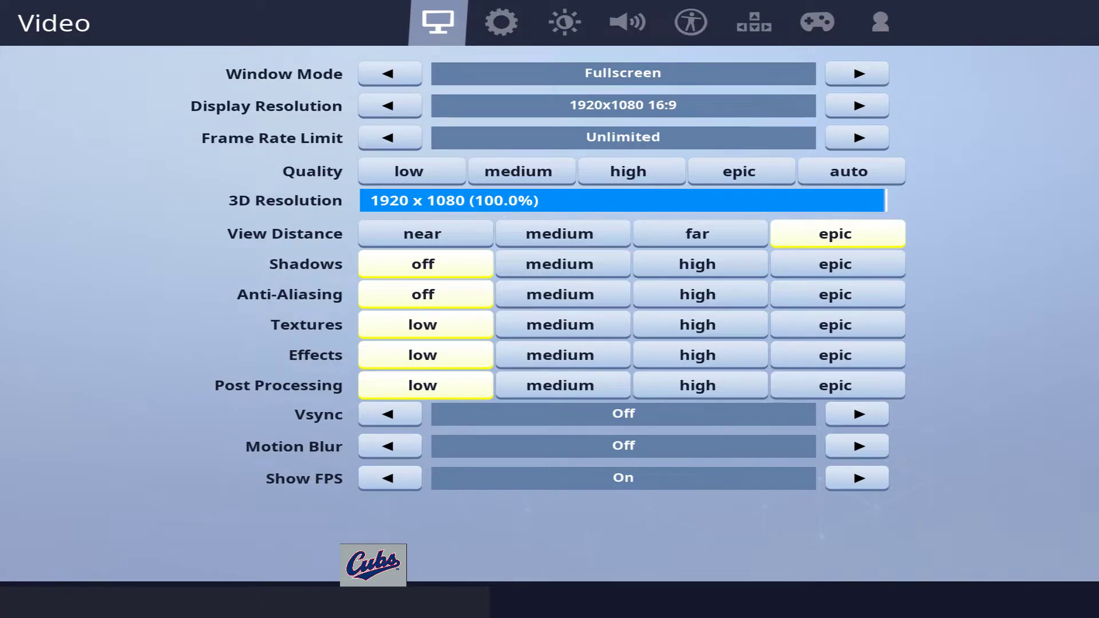
left_click(1049, 7)
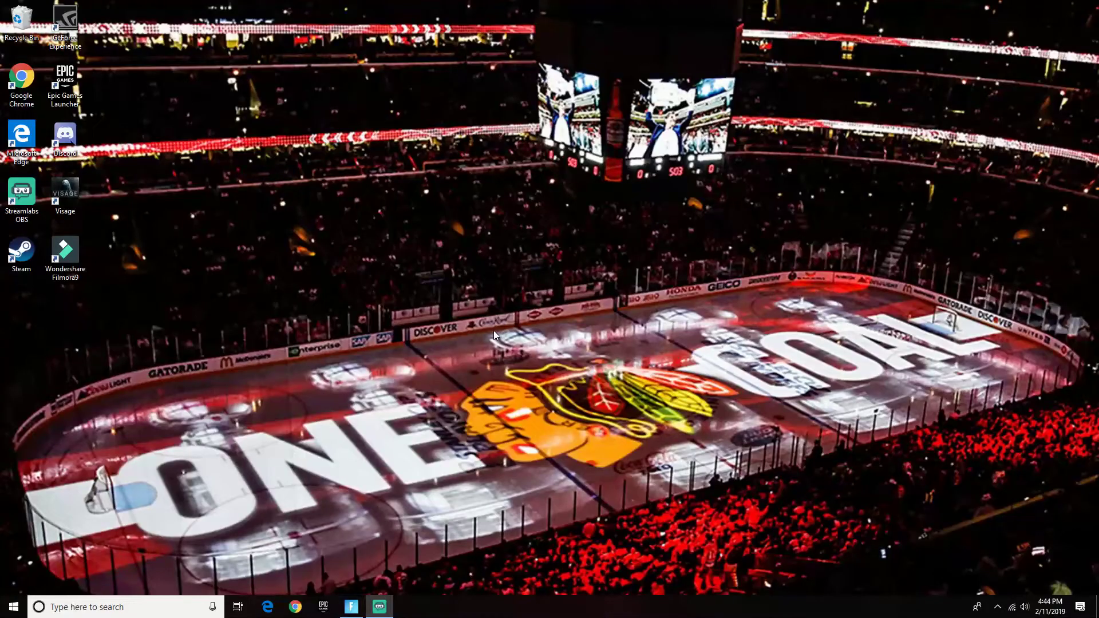
left_click(78, 605)
- Open %appdata% via Run and browse to AppData\Local\FortniteGame\Saved\Config\WindowsClient
type("run")
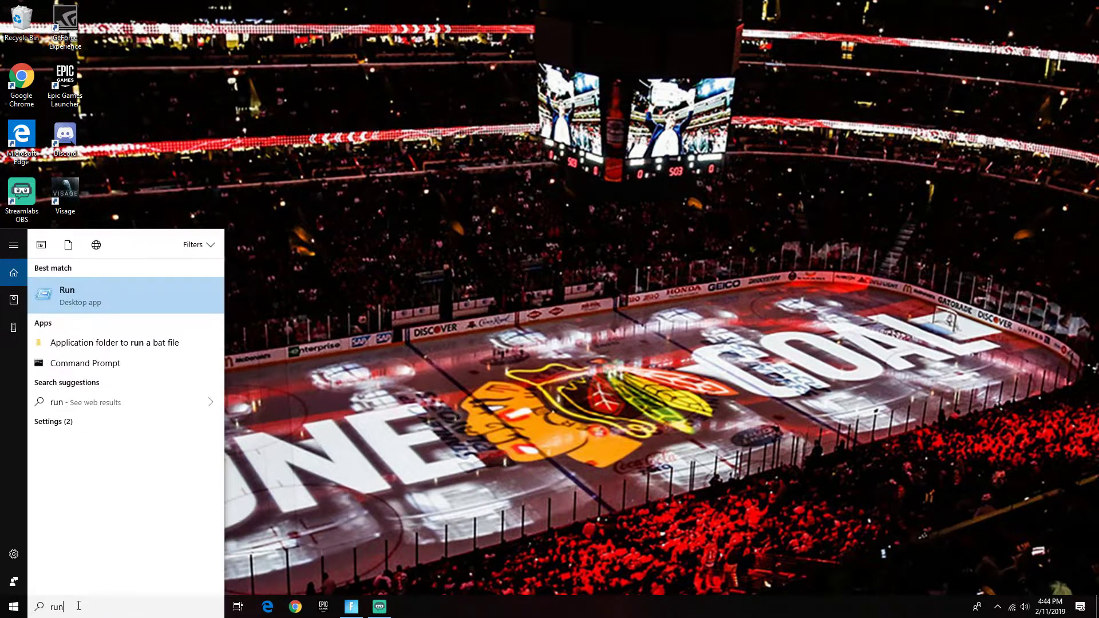
key("Return")
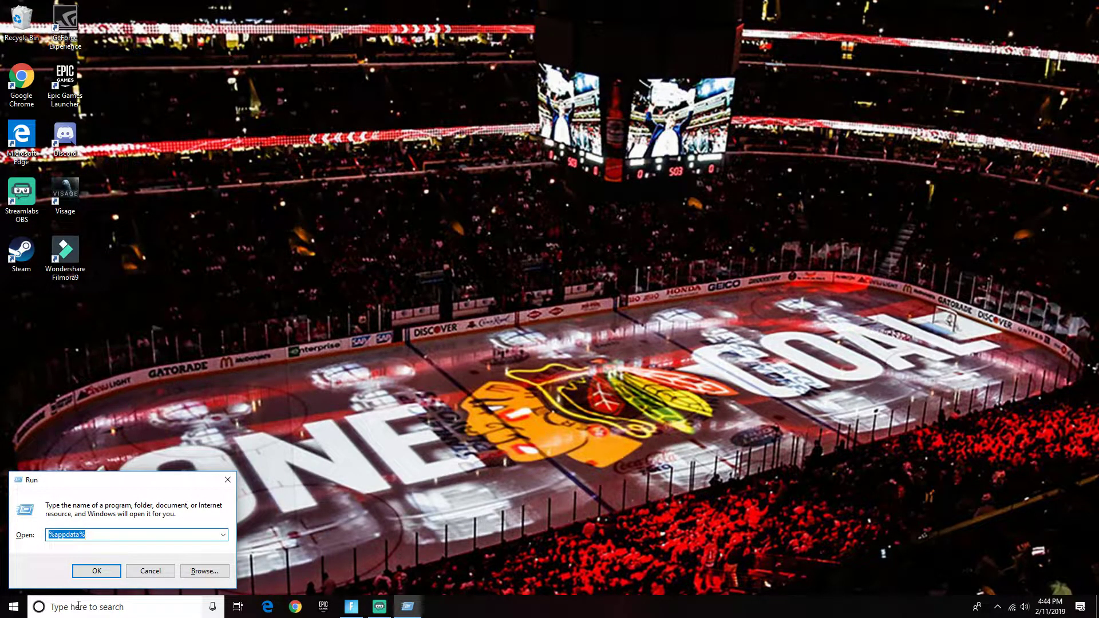
key("Return")
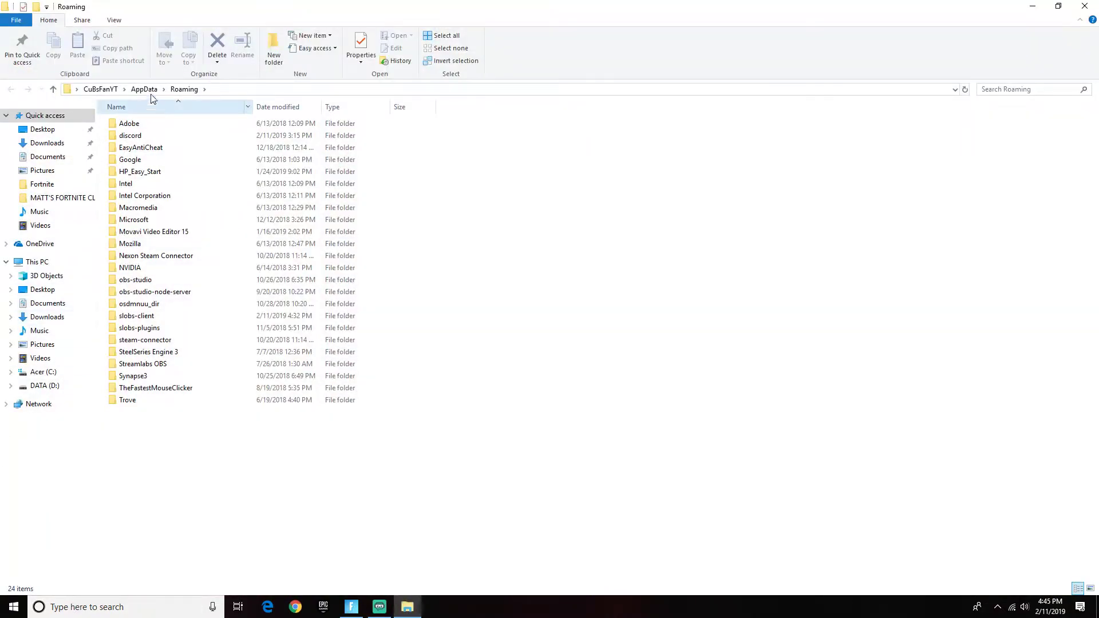
left_click(148, 89)
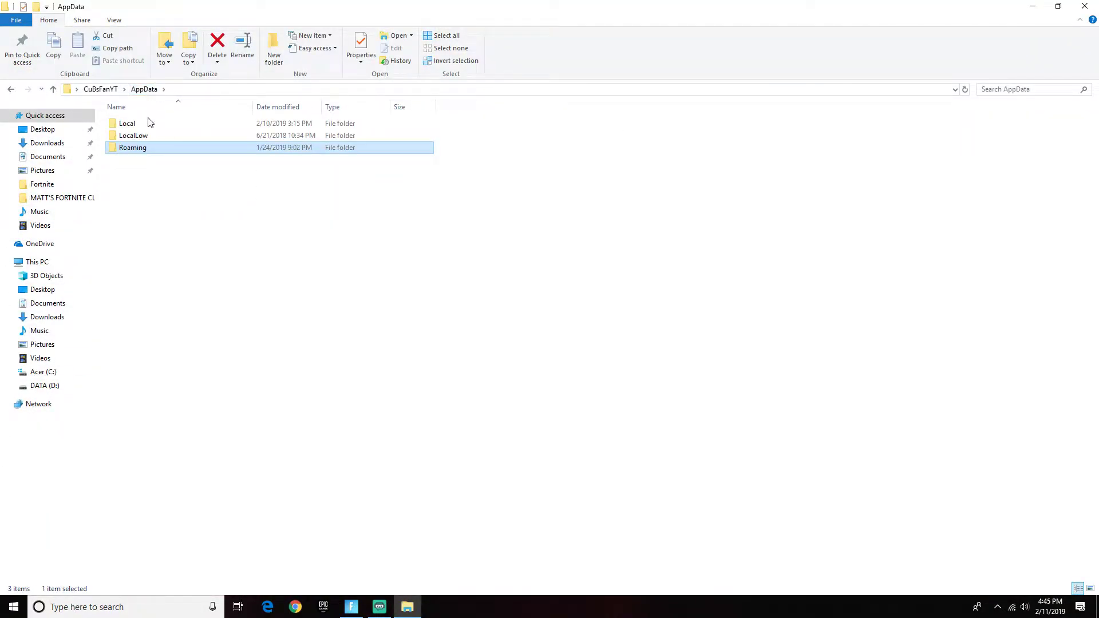
double_click(132, 124)
double_click(153, 366)
double_click(144, 124)
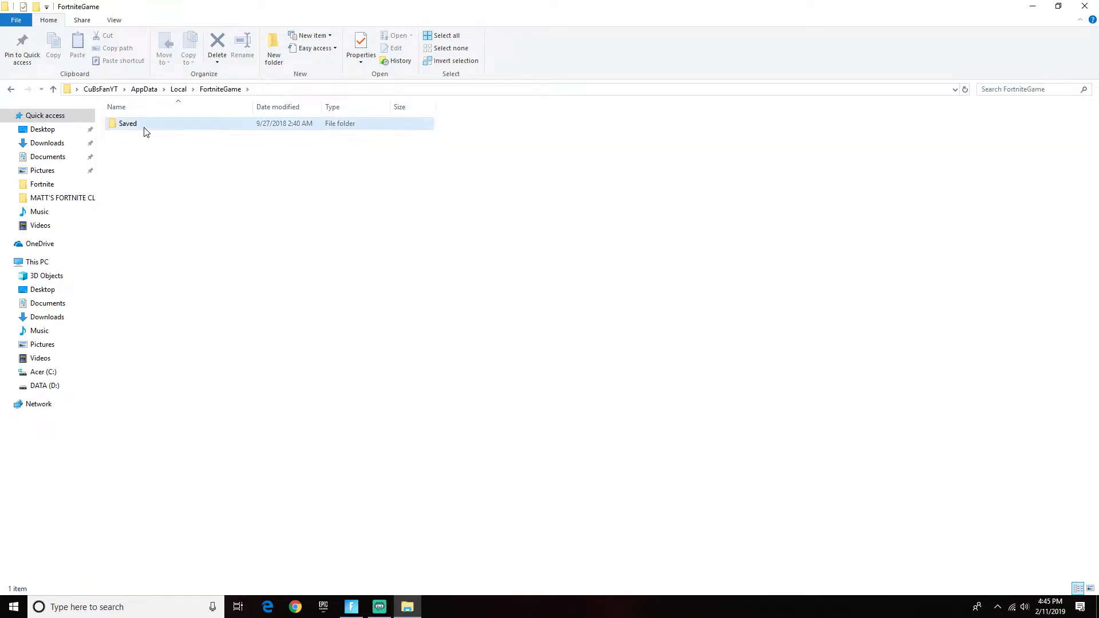
double_click(142, 138)
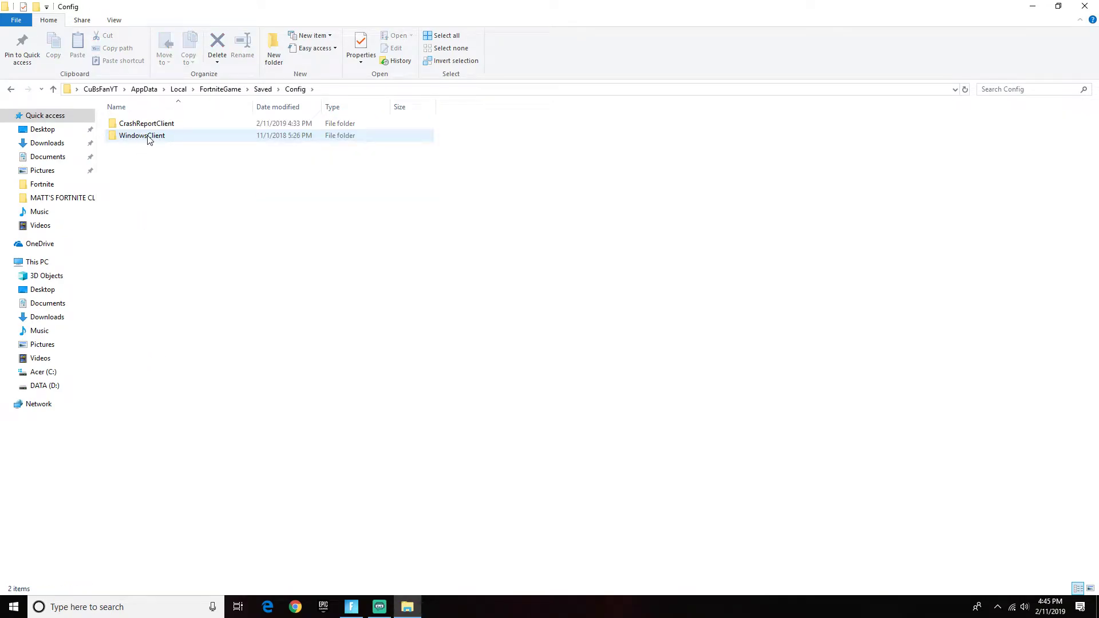
double_click(143, 136)
- Check GameUserSettings' properties to confirm it is not read-only
right_click(146, 221)
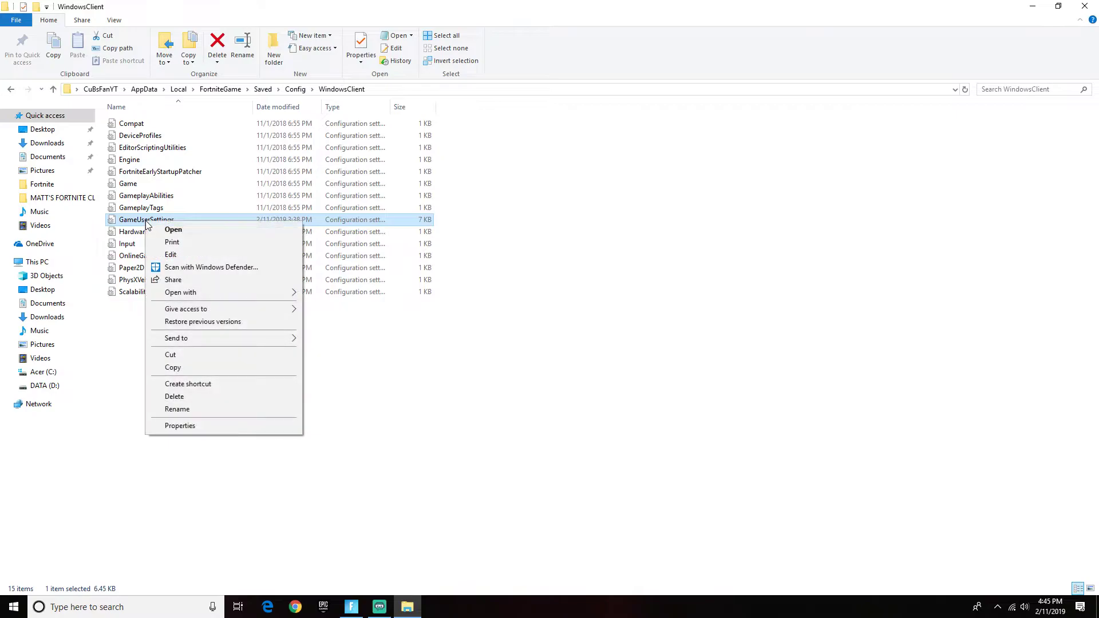
left_click(207, 425)
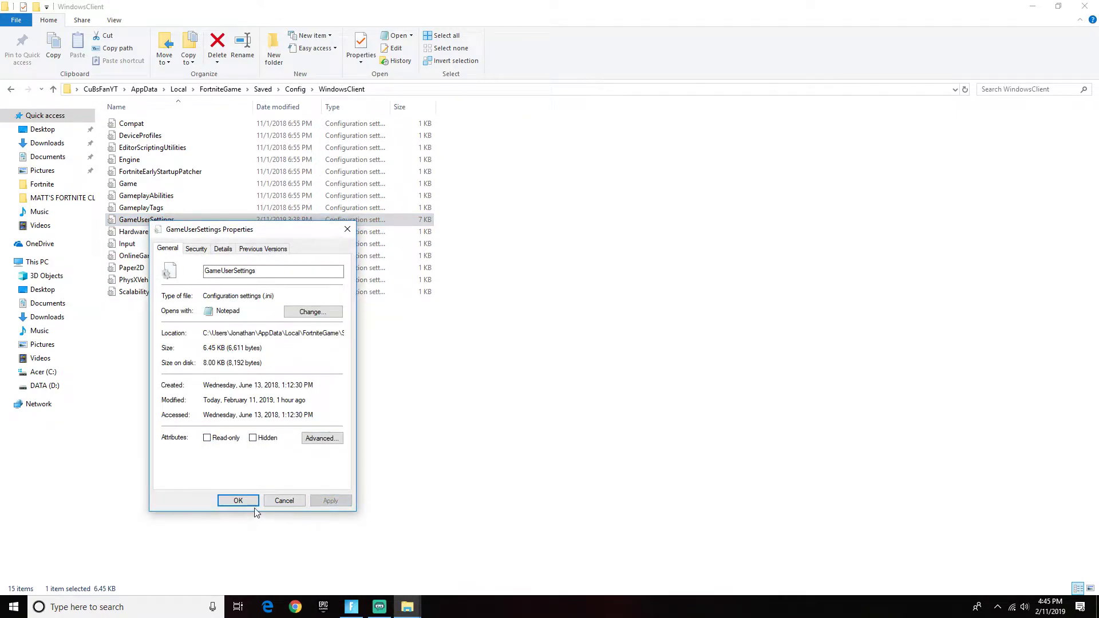
left_click(240, 501)
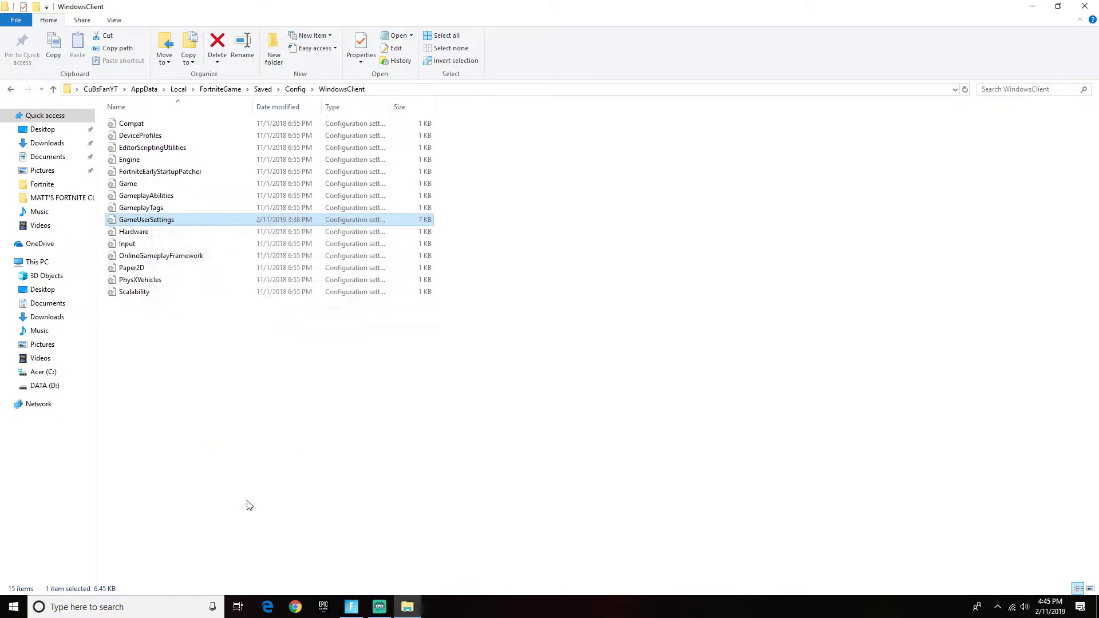
- Open GameUserSettings in Notepad and select the four 1920x1080 resolution lines
double_click(154, 220)
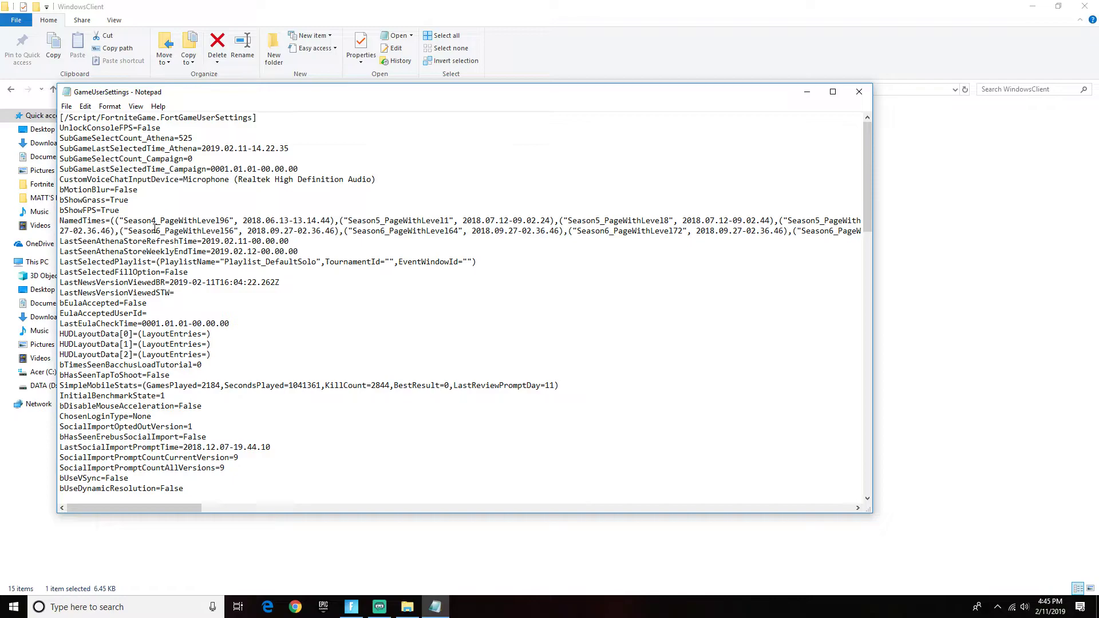
scroll(135, 284, "down", 5)
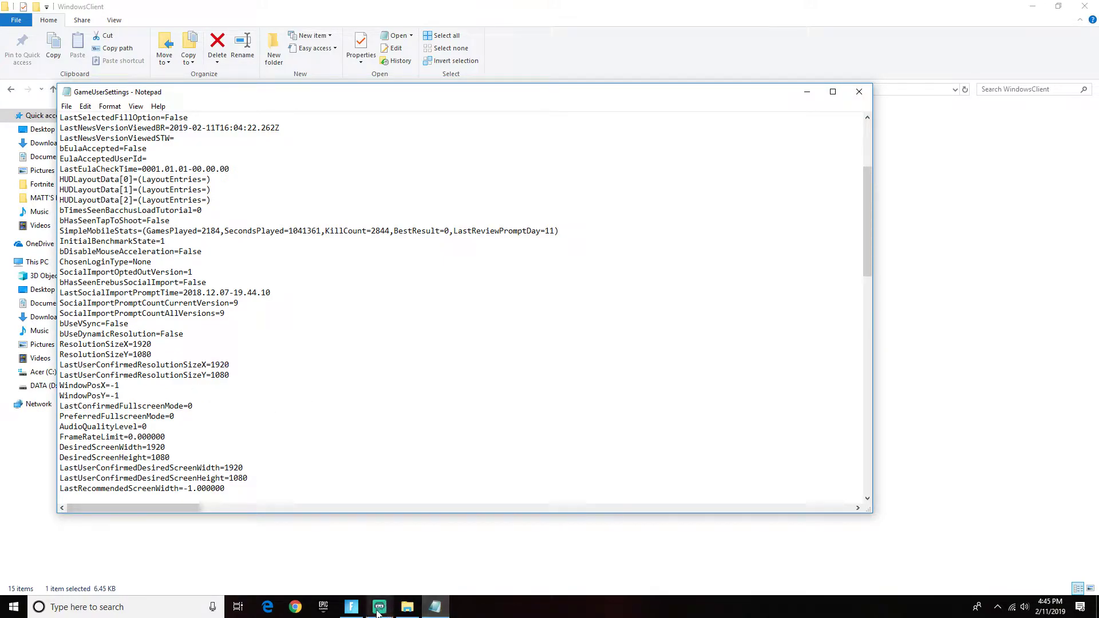
mouse_move(379, 607)
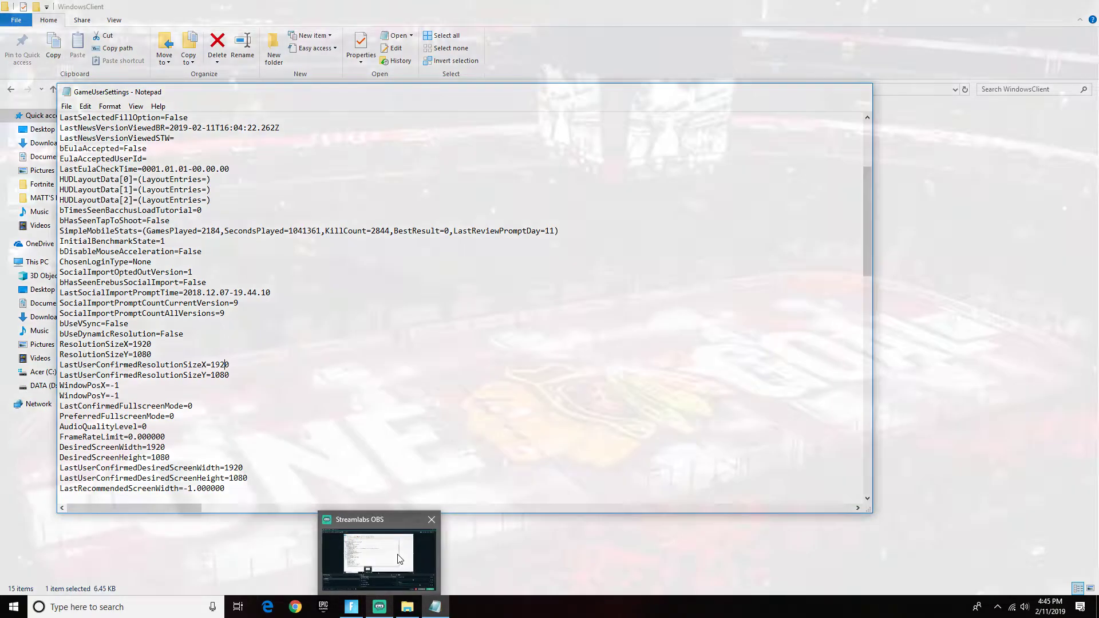
mouse_move(393, 572)
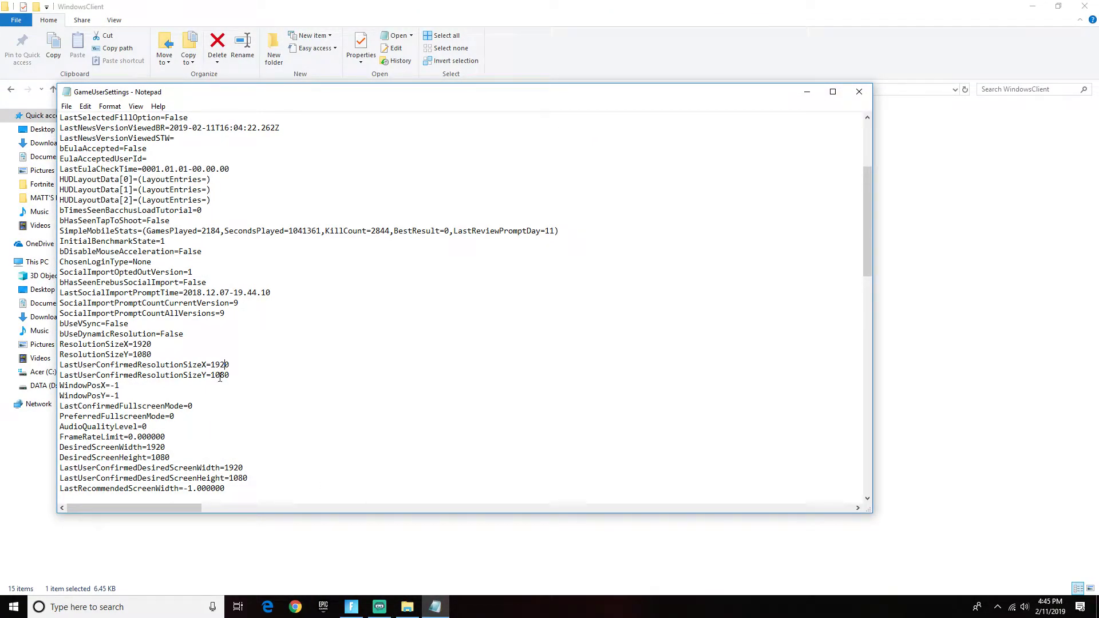
left_click_drag(61, 346, 254, 376)
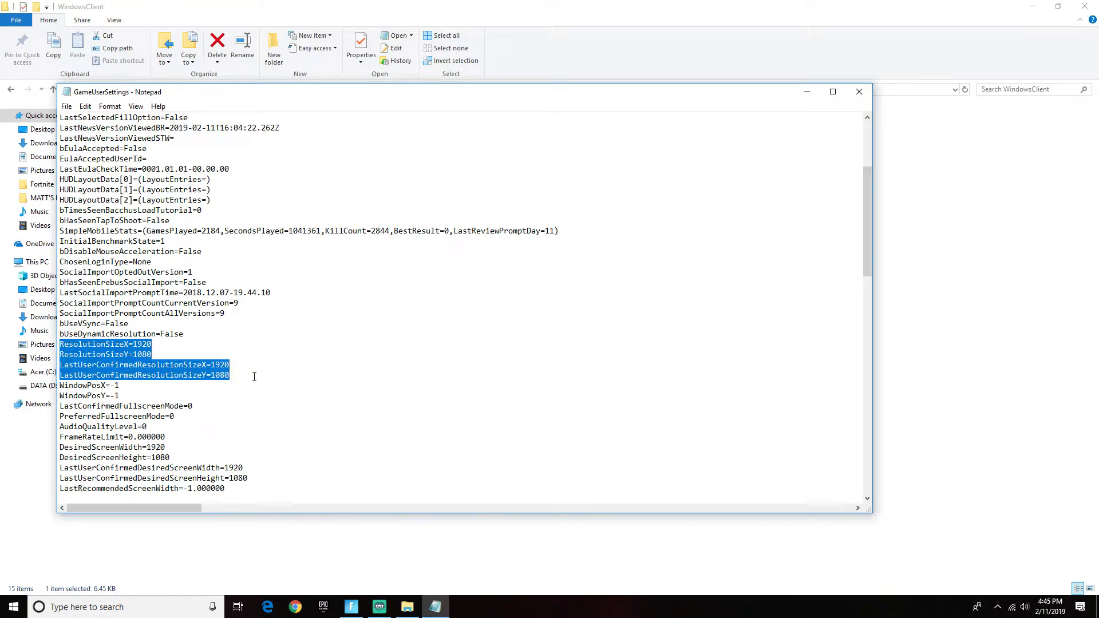
- Look through Notepad's Edit and File menus and pick a File command
left_click(85, 106)
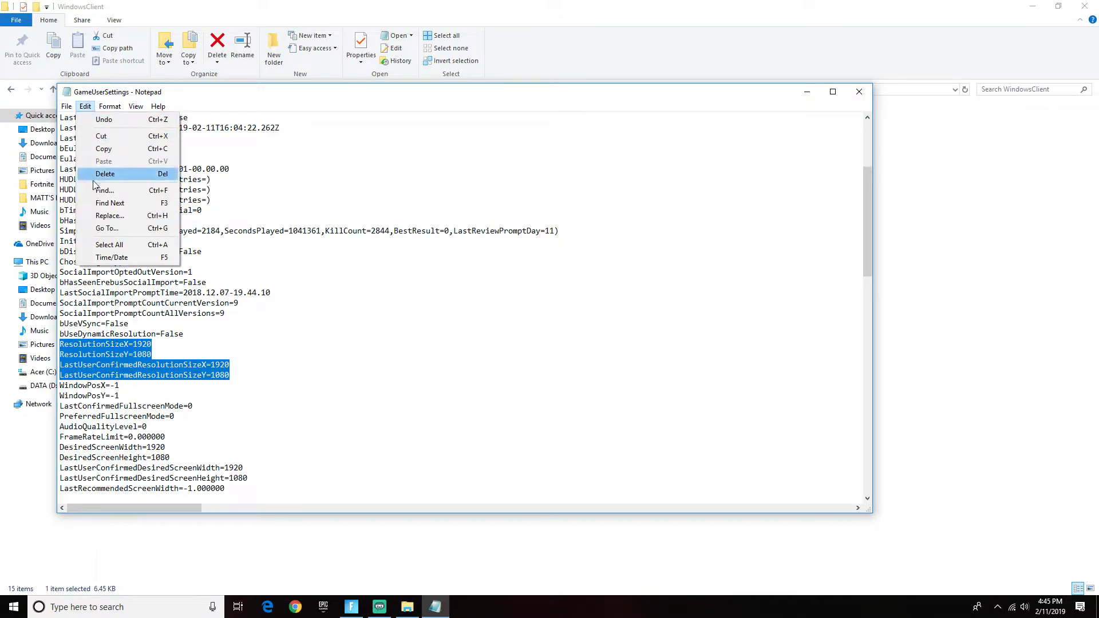
left_click(66, 106)
left_click(67, 106)
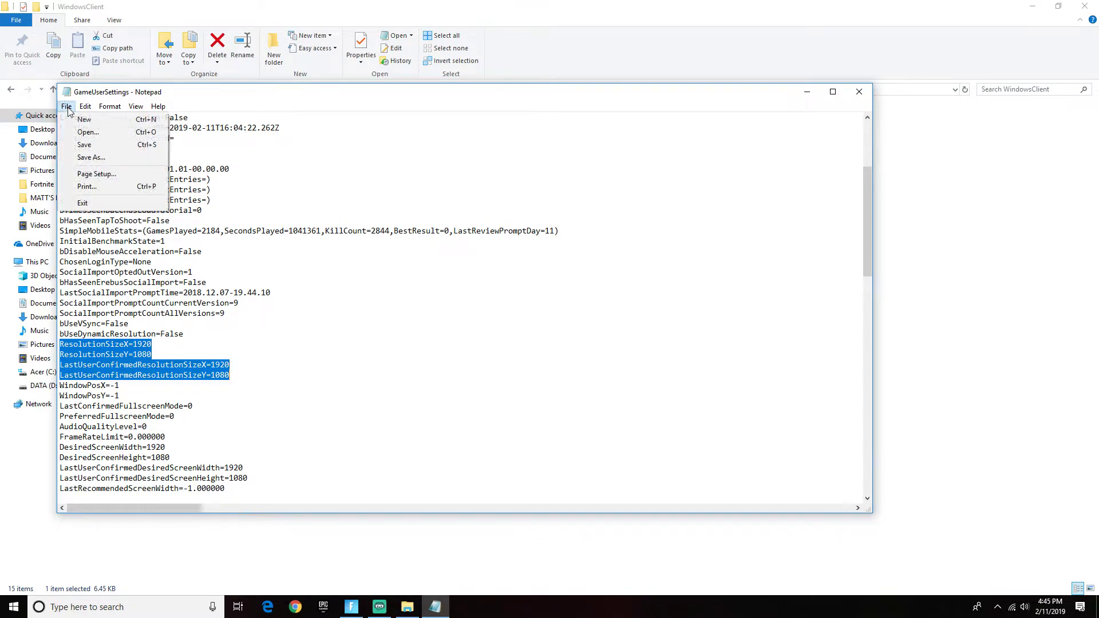
left_click(94, 150)
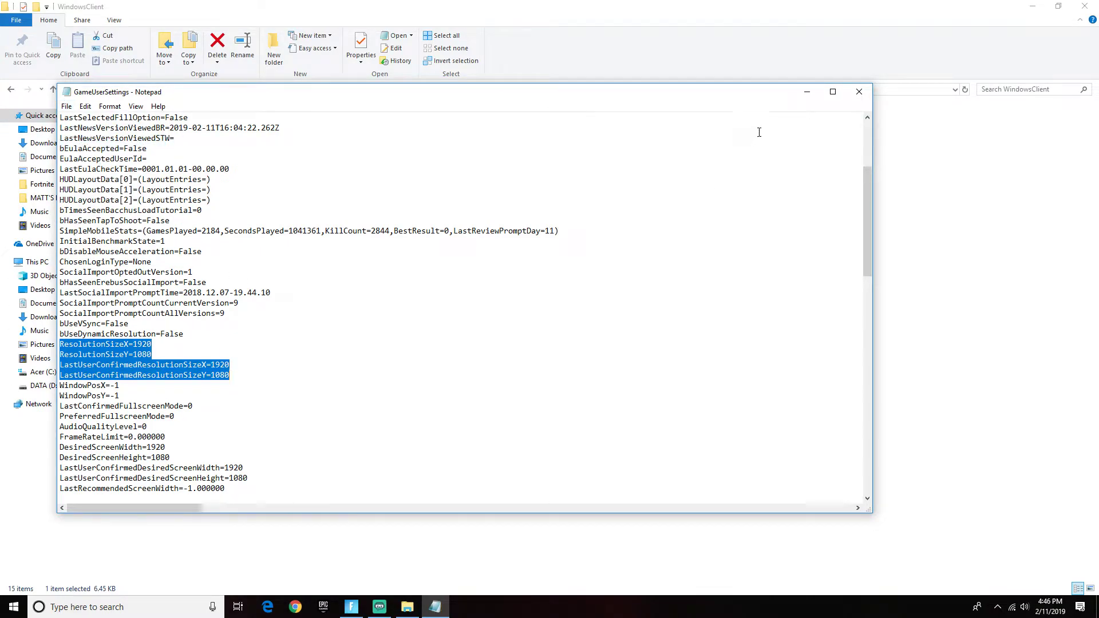
- Close Notepad, set GameUserSettings to Read-only in its properties, and close File Explorer
left_click(858, 91)
right_click(180, 220)
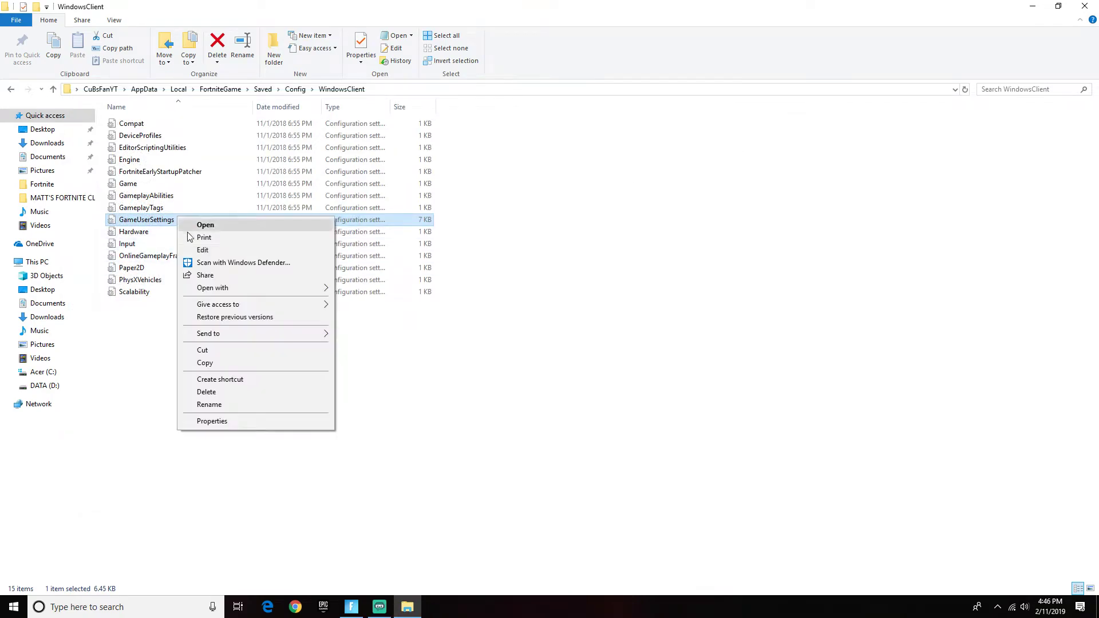
left_click(263, 419)
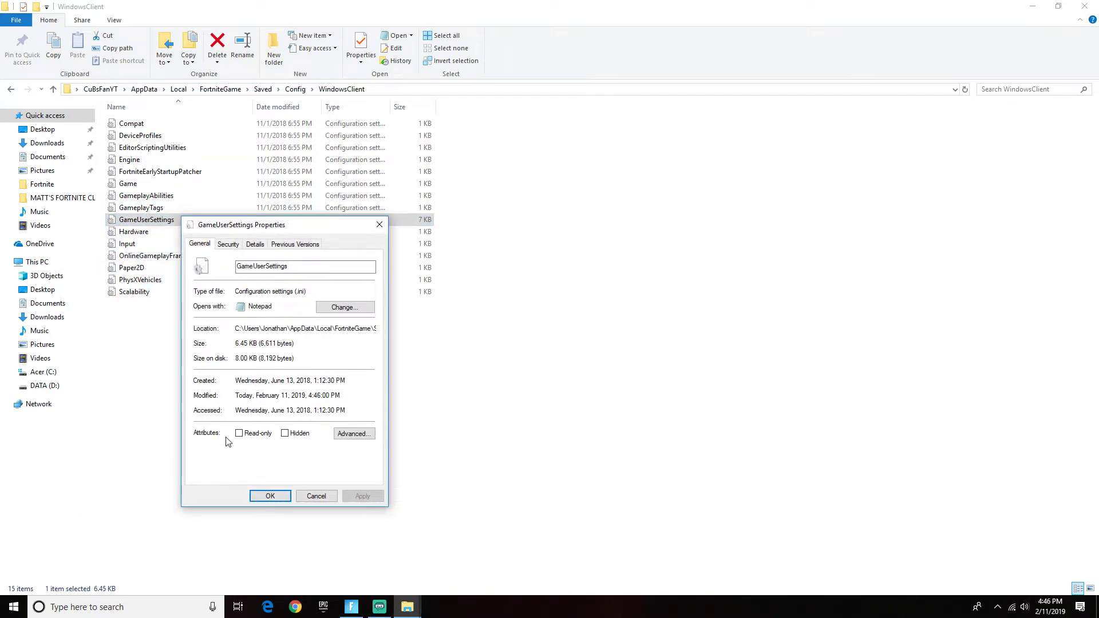
left_click(238, 433)
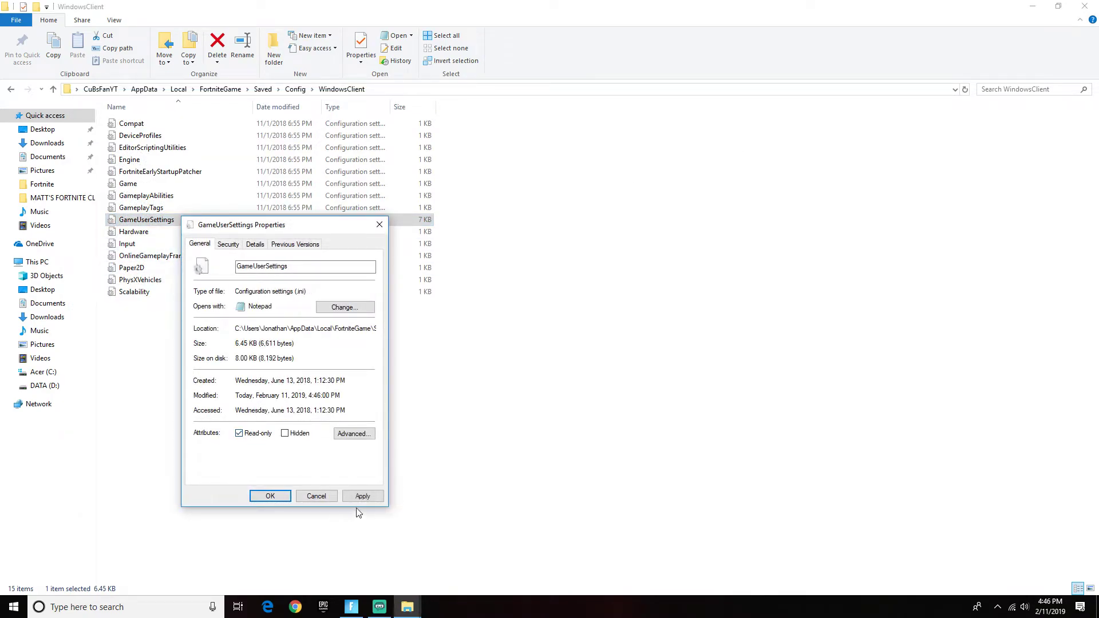
left_click(254, 496)
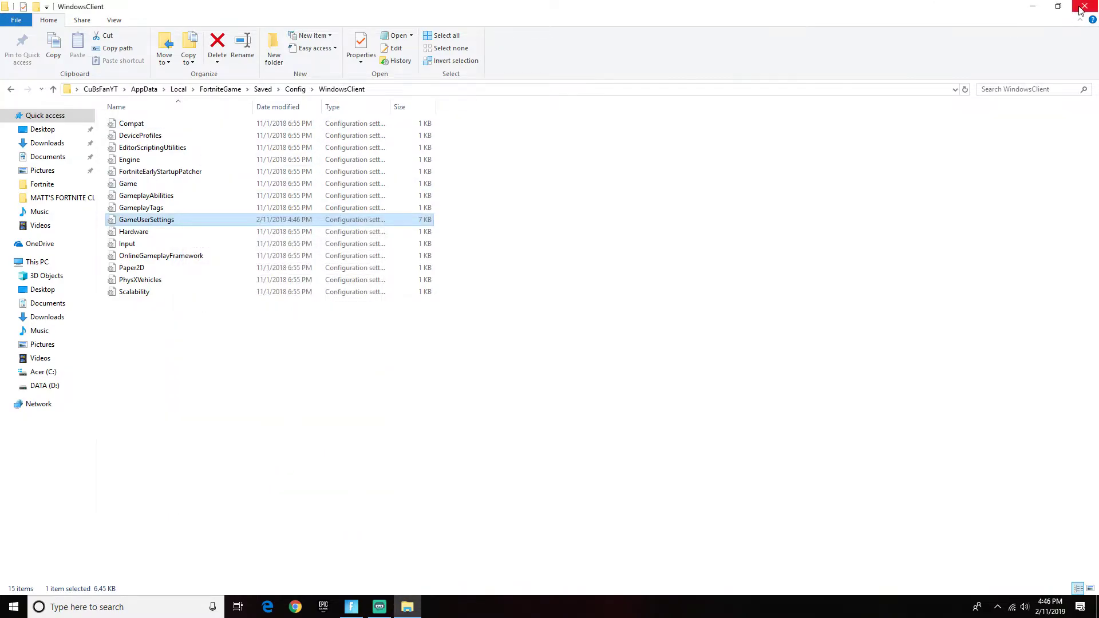
left_click(1083, 6)
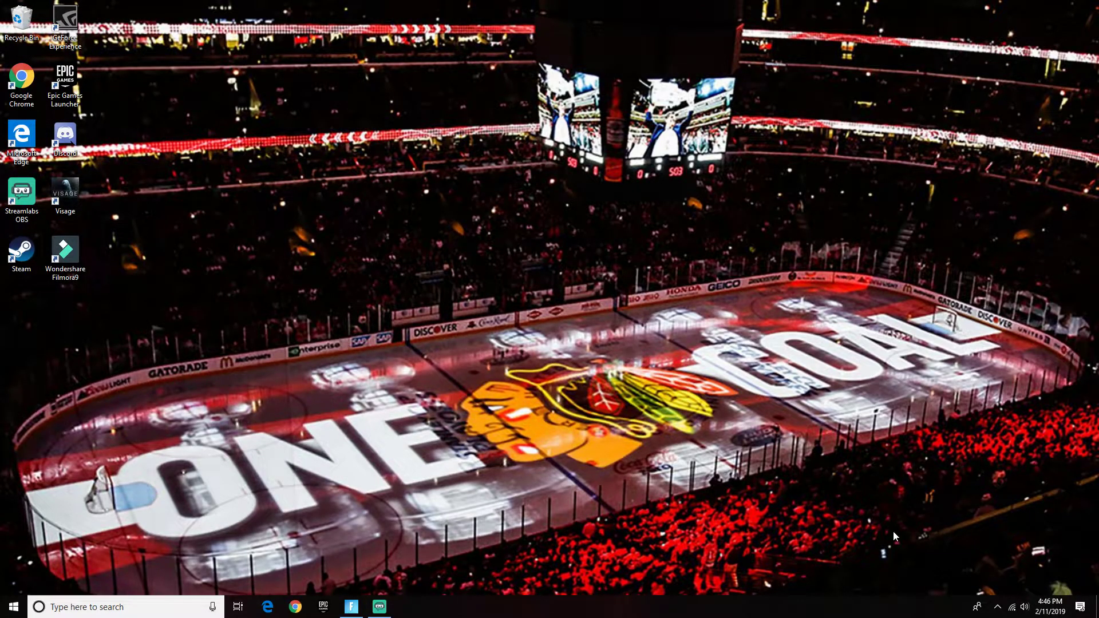
- Bring Fortnite to the front and quit it with Alt+F4, confirming the exit
left_click(349, 610)
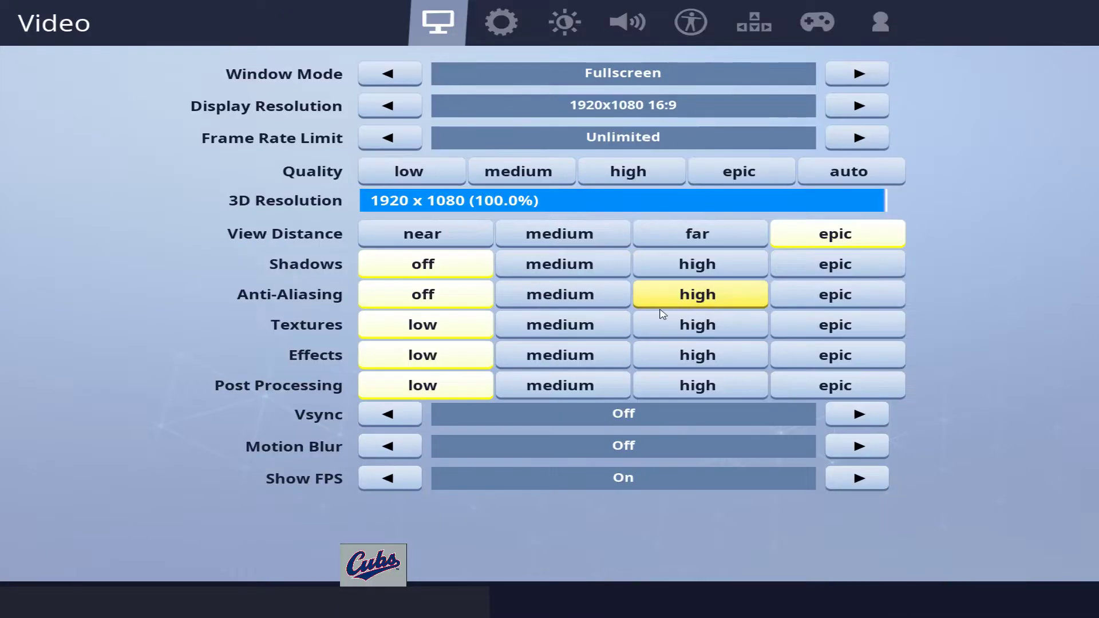
key("alt+F4")
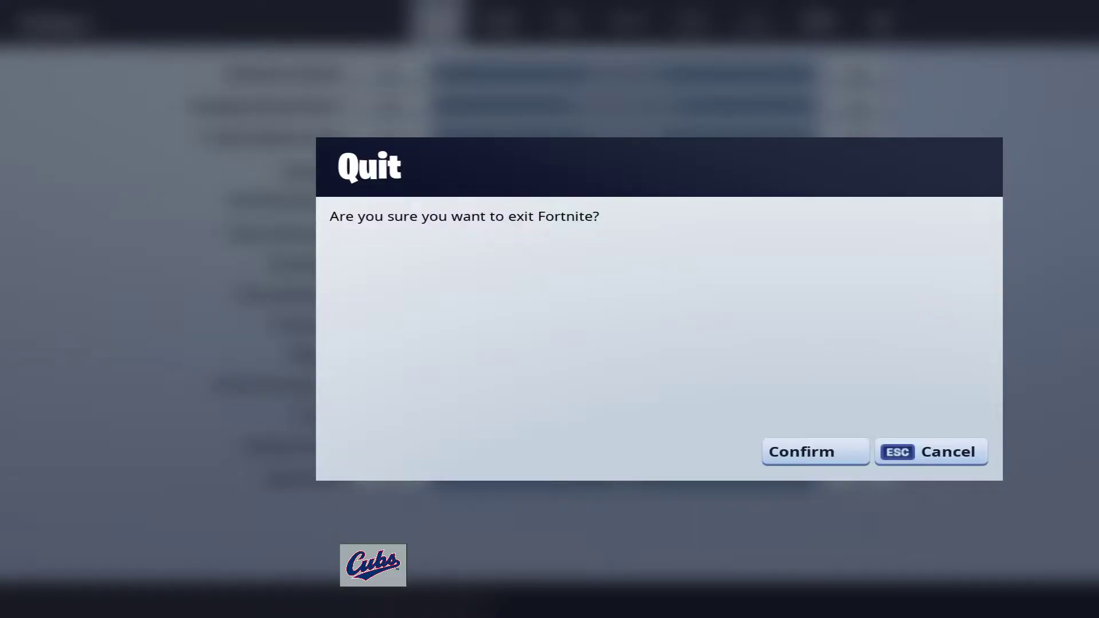
left_click(830, 452)
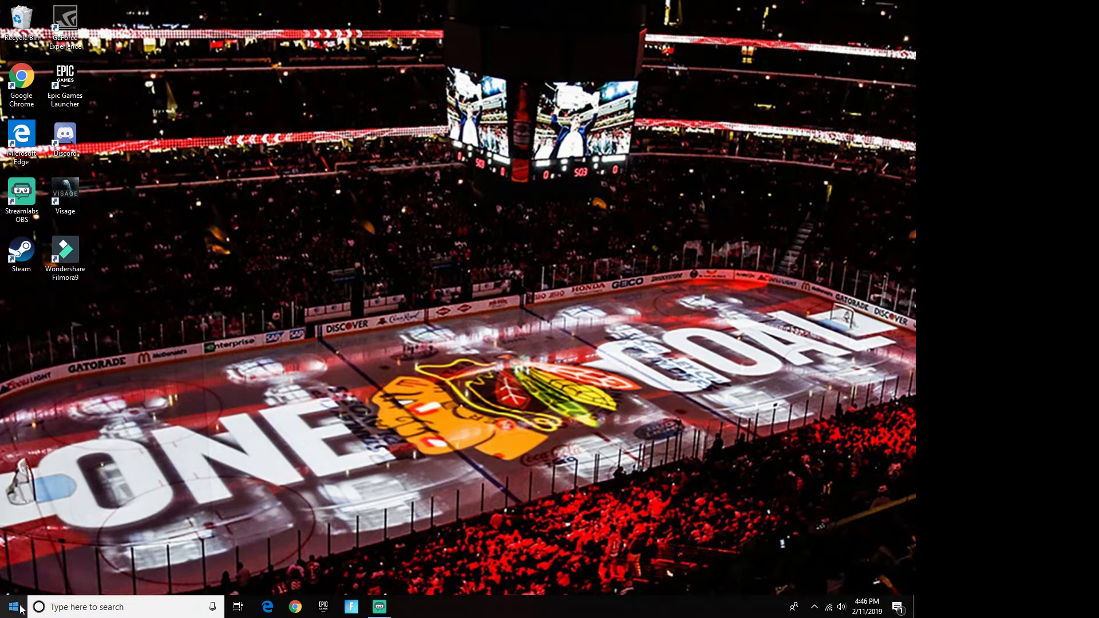
- Launch Run from Windows search and open the AppData Roaming folder
left_click(79, 607)
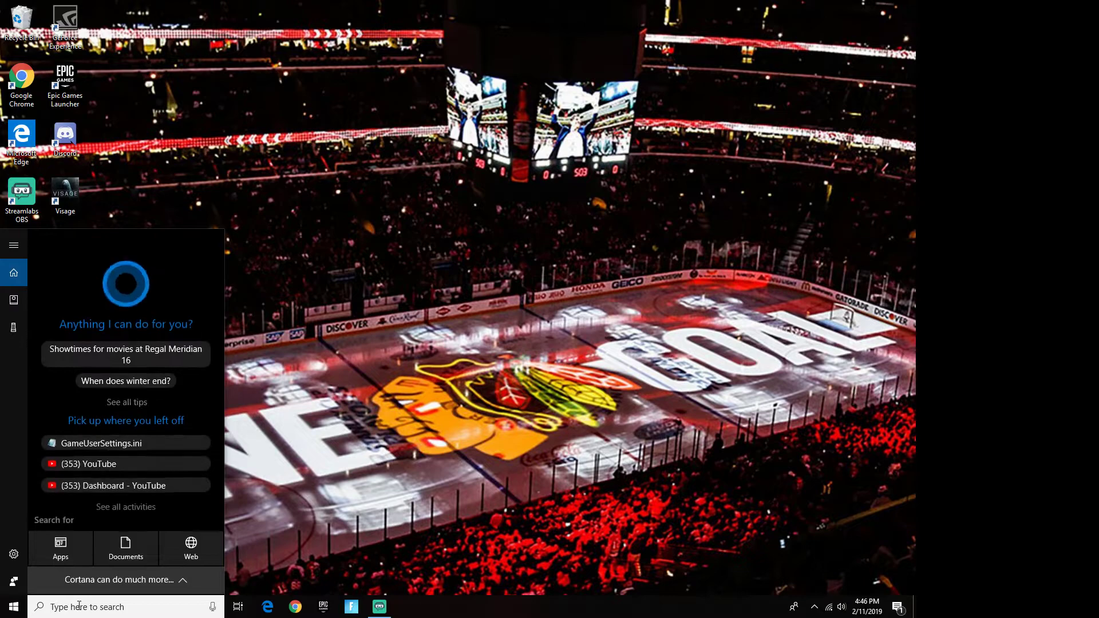
type("run")
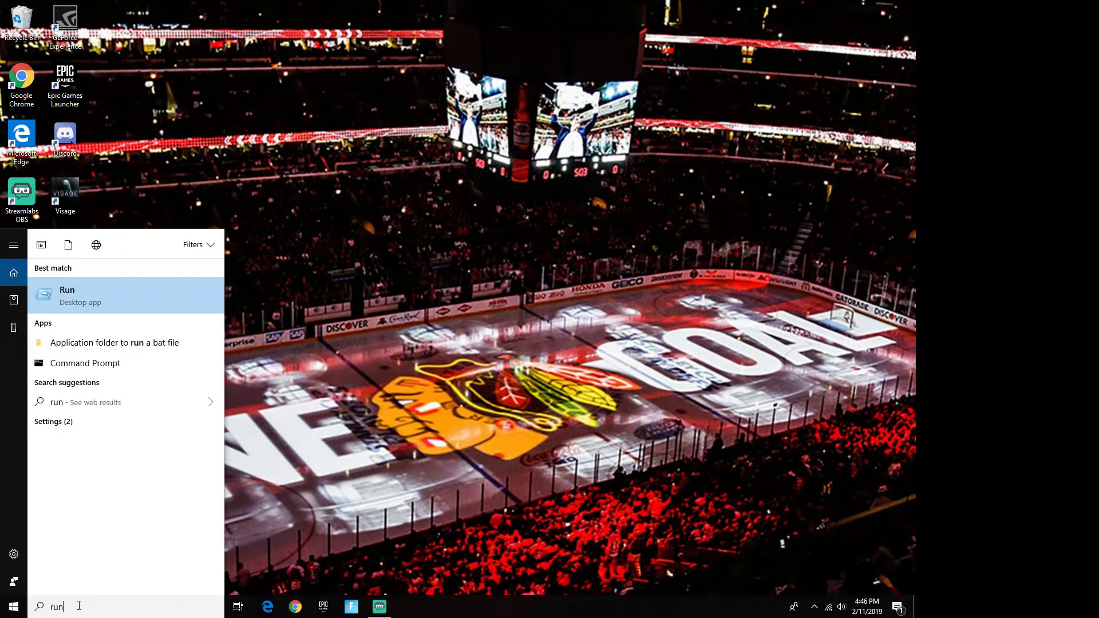
key("Return")
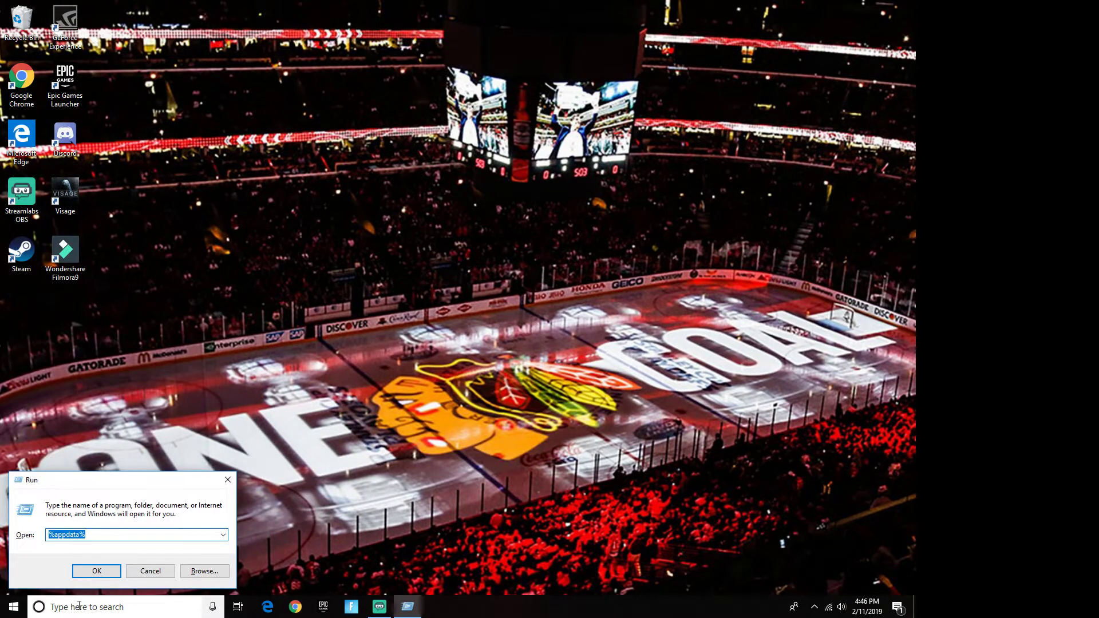
key("Return")
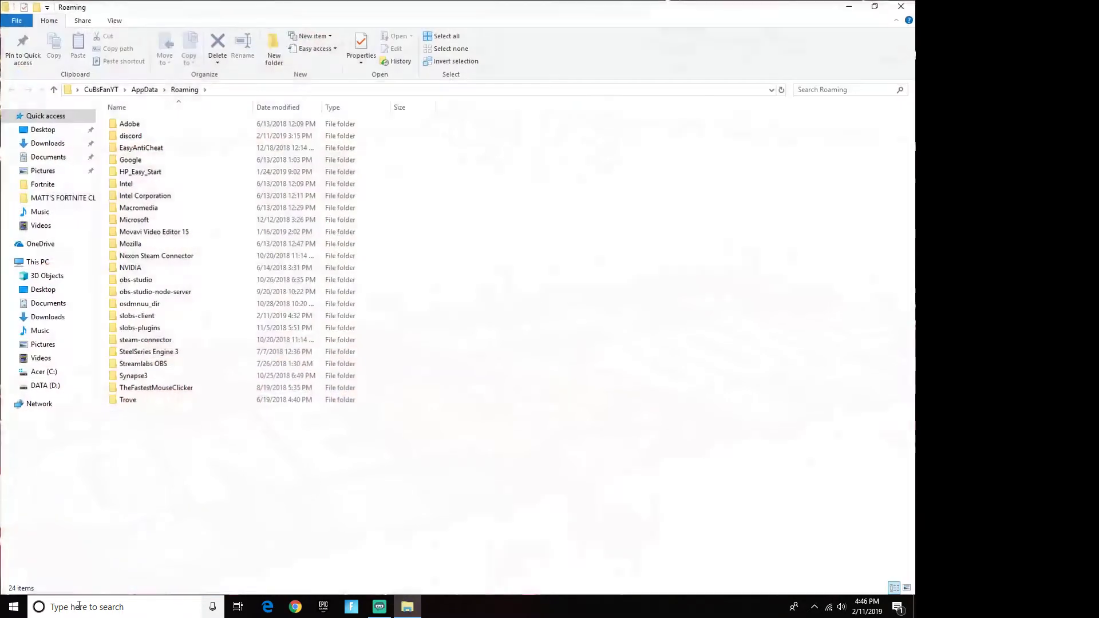
- Browse to AppData\Local\FortniteGame\Saved\Config\WindowsClient
left_click(144, 89)
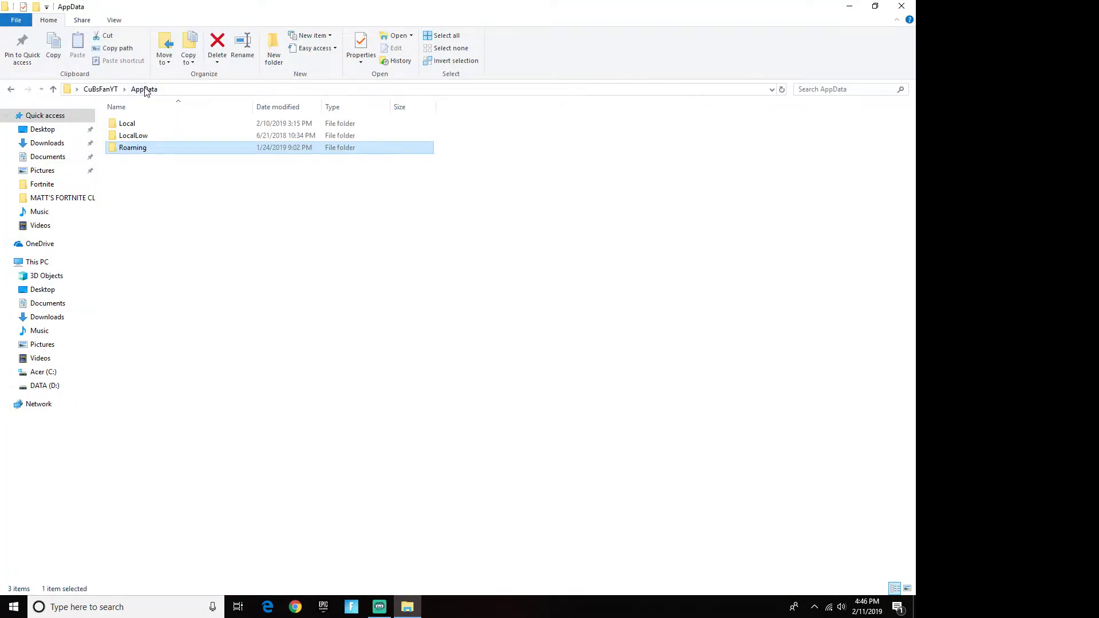
left_click(133, 126)
double_click(132, 127)
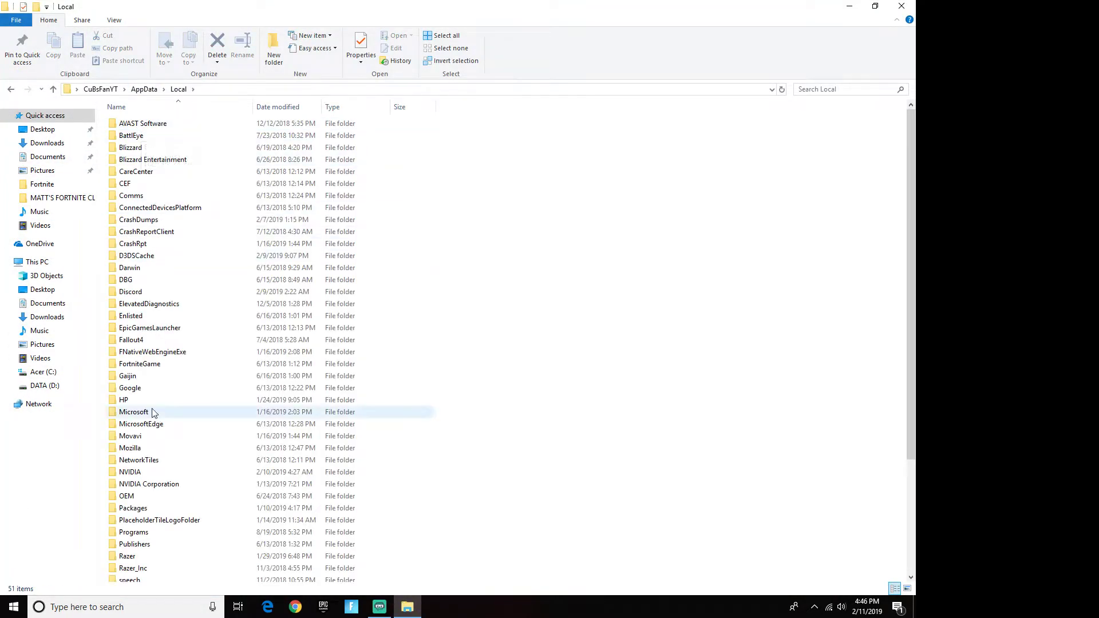
left_click(150, 368)
double_click(149, 368)
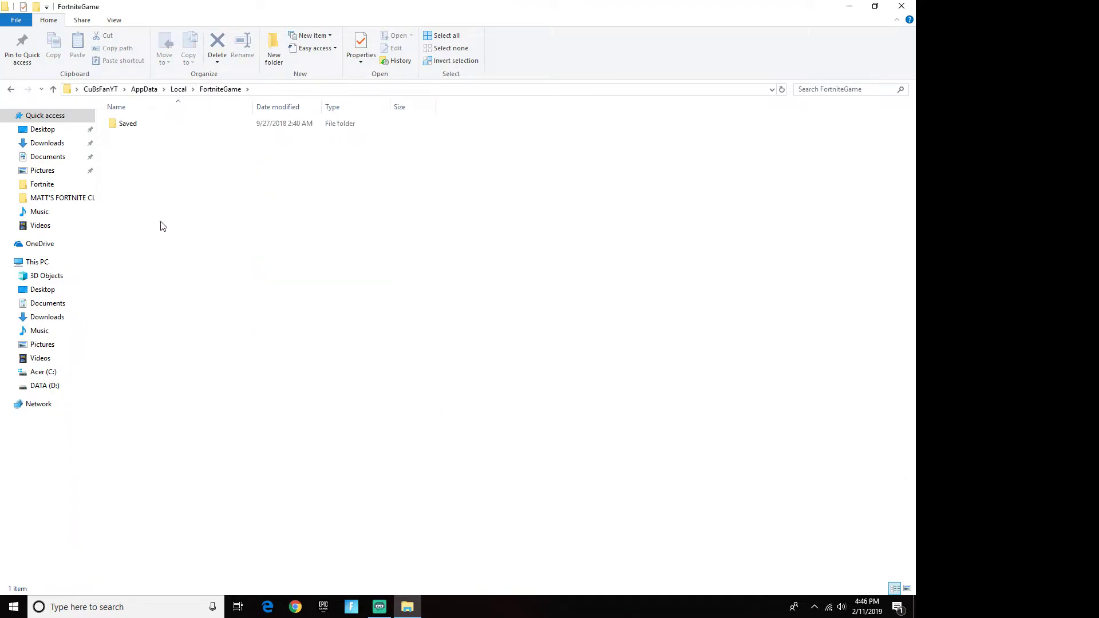
left_click(142, 128)
double_click(142, 129)
double_click(144, 138)
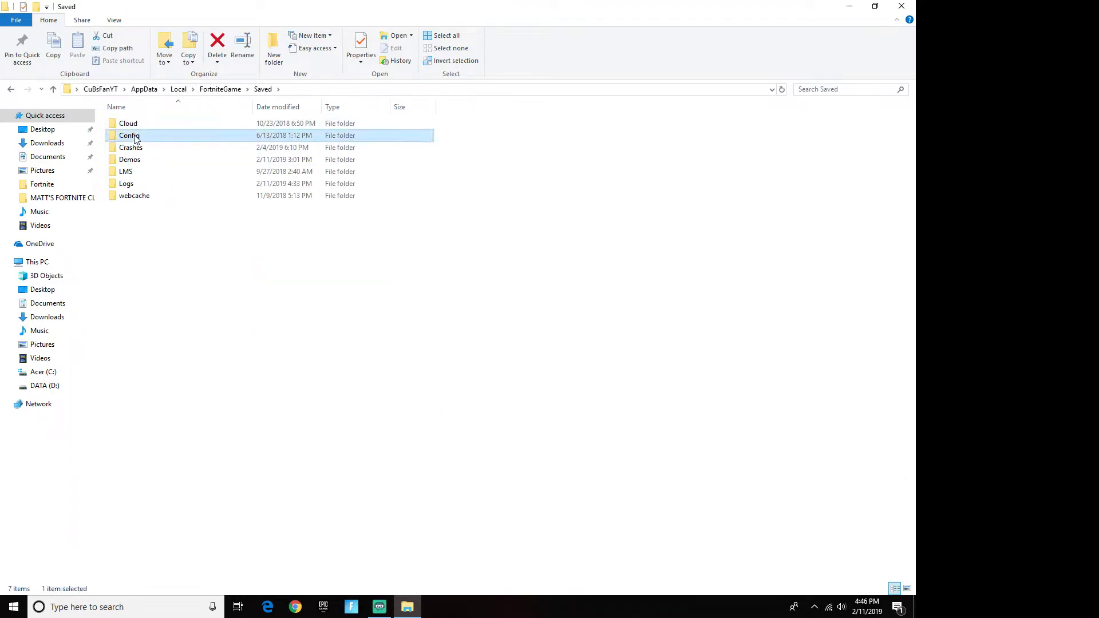
double_click(143, 139)
- Clear GameUserSettings' Read-only attribute and open the file for editing
left_click(150, 219)
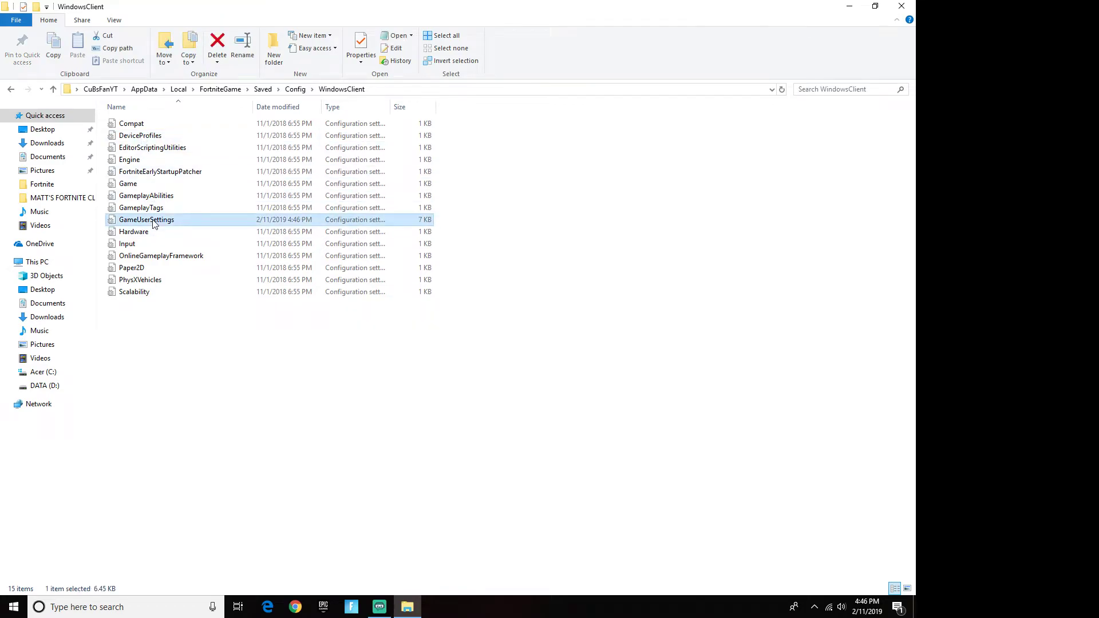
right_click(152, 219)
left_click(235, 426)
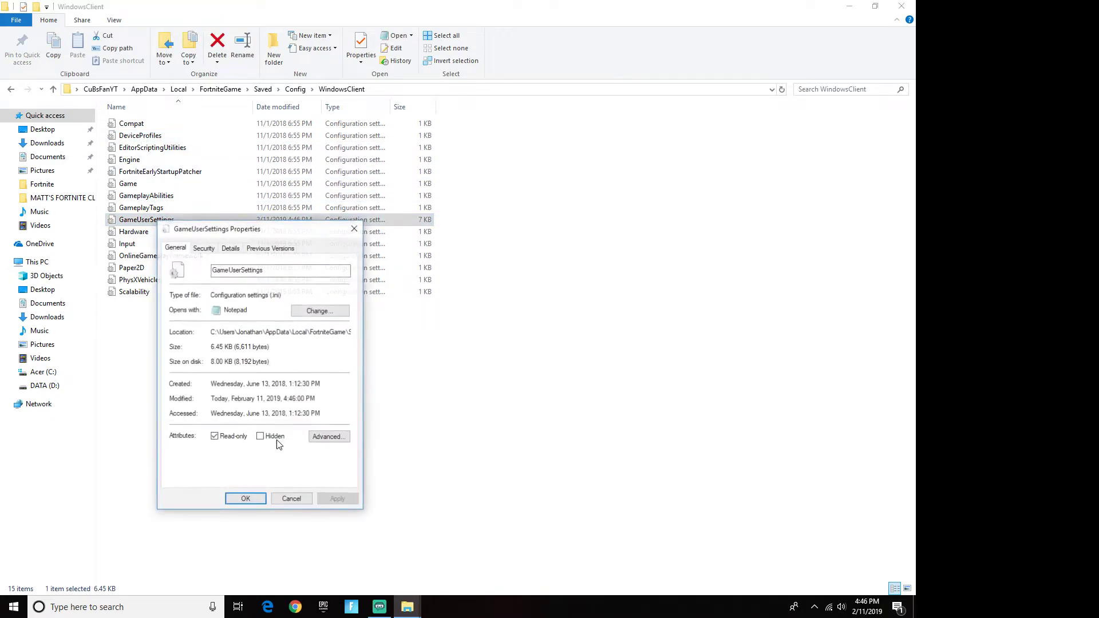
left_click(258, 499)
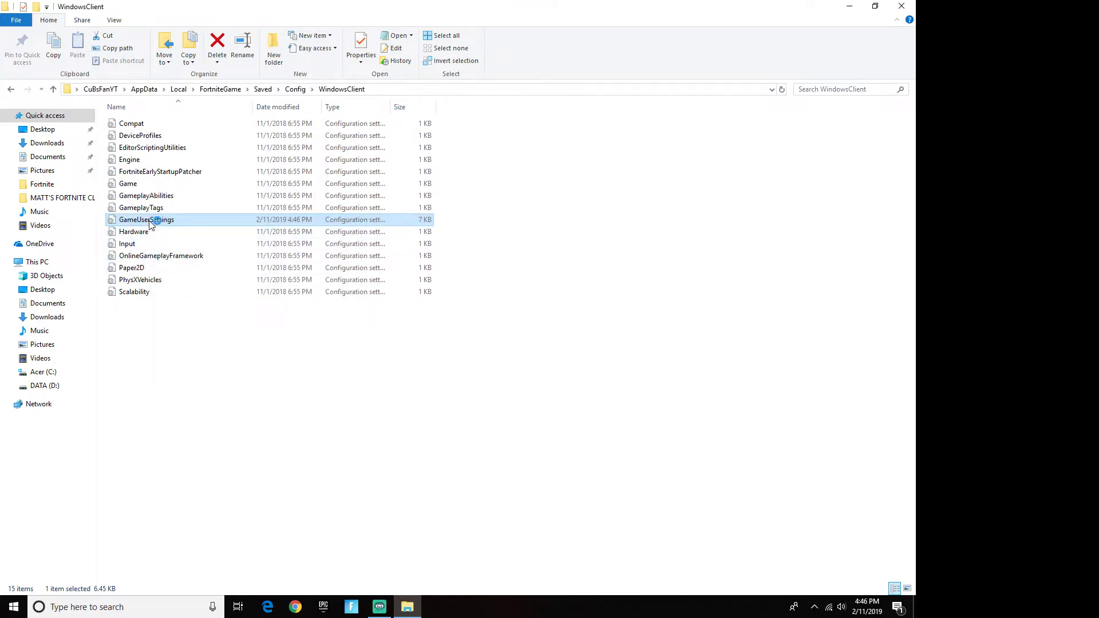
double_click(150, 221)
- Save GameUserSettings with resolution entries at 1600 by 1080 and close Notepad
scroll(221, 337, "down", 2)
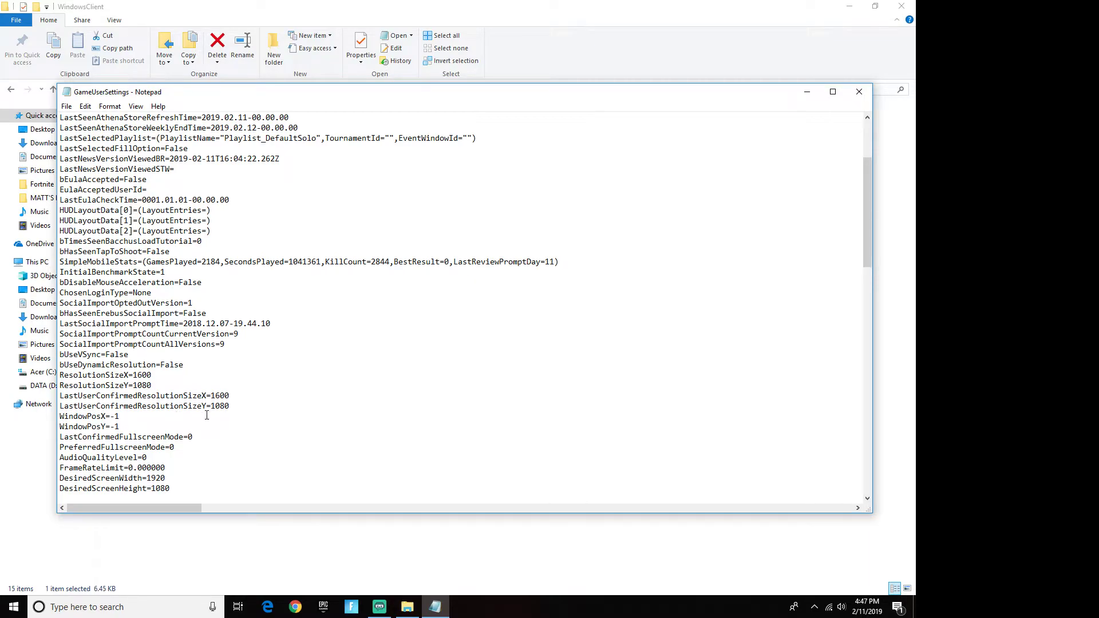
left_click_drag(59, 375, 253, 403)
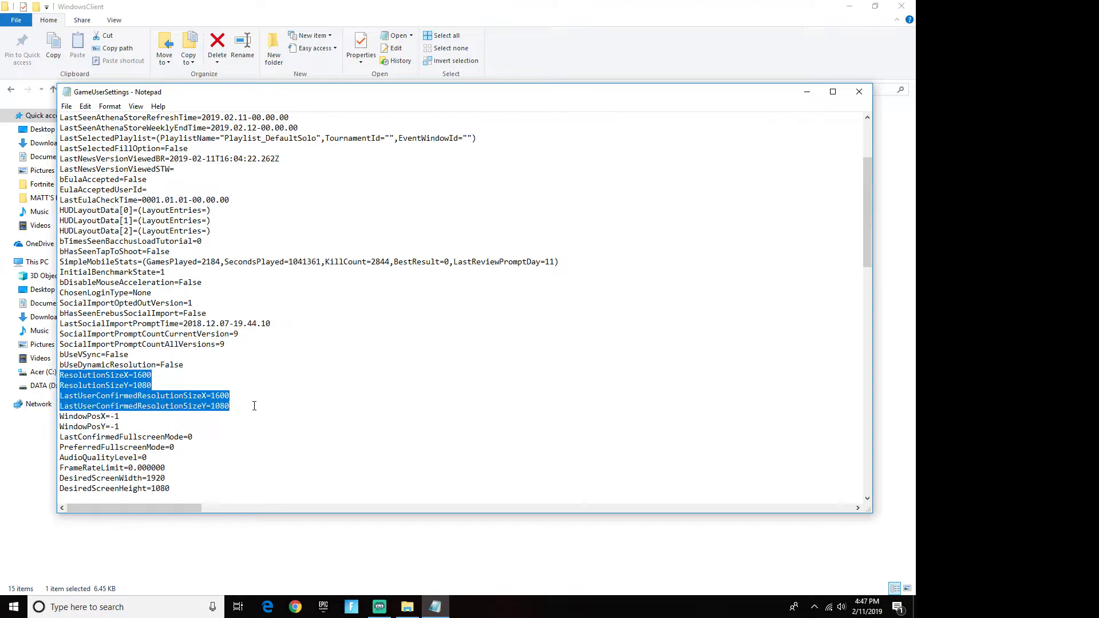
left_click(253, 403)
left_click(66, 106)
left_click(103, 147)
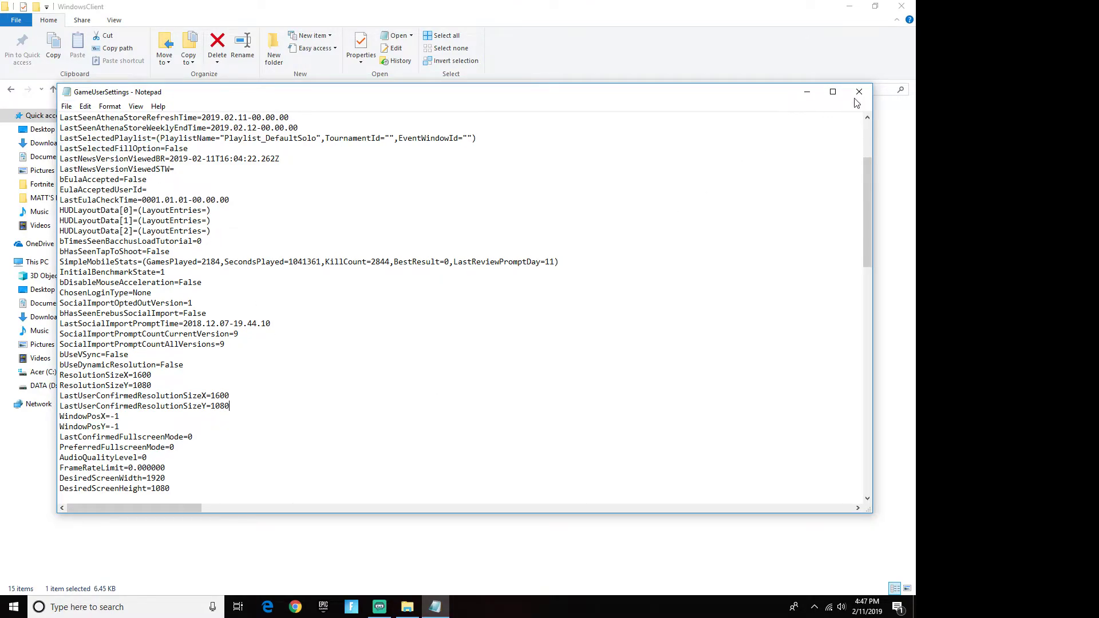
left_click(859, 92)
- Make GameUserSettings read-only again in its properties and close File Explorer
right_click(145, 220)
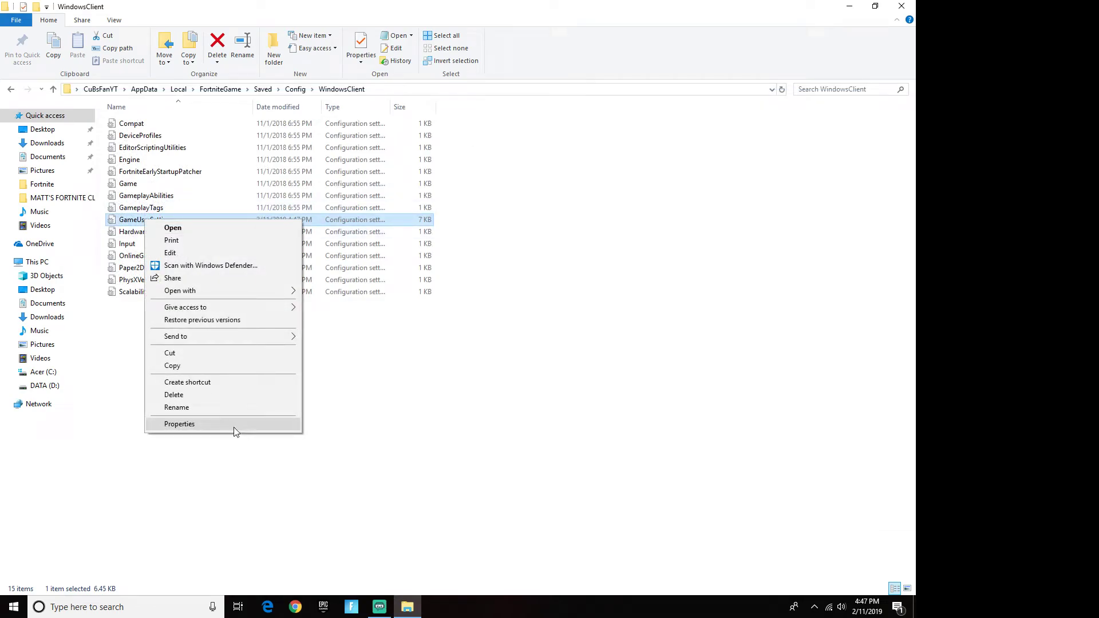
left_click(179, 424)
left_click(207, 436)
left_click(329, 498)
left_click(236, 499)
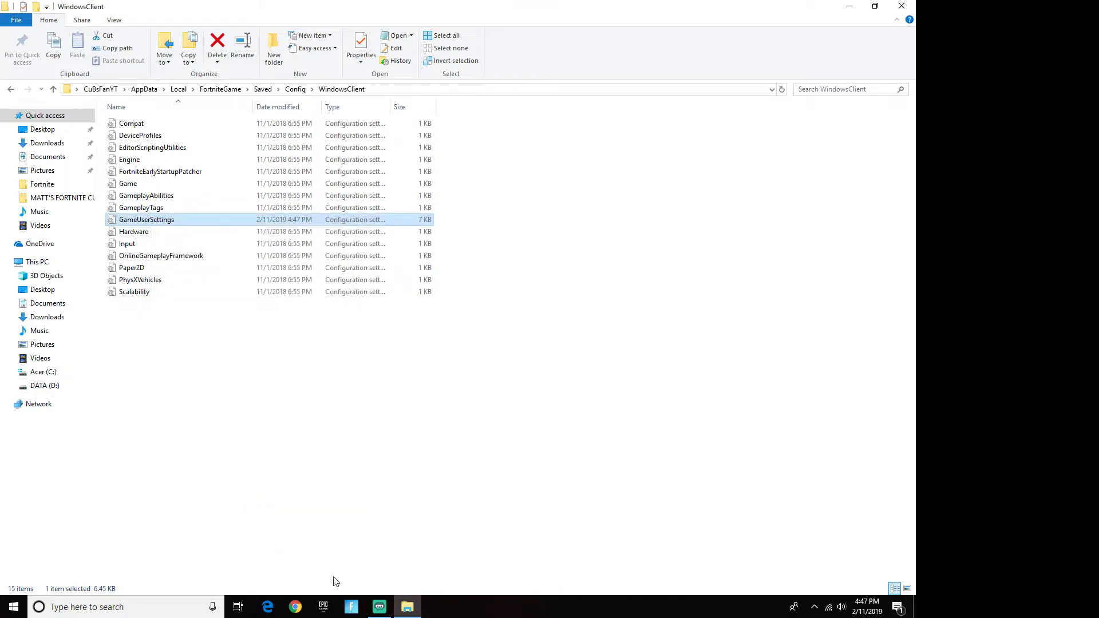
left_click(902, 6)
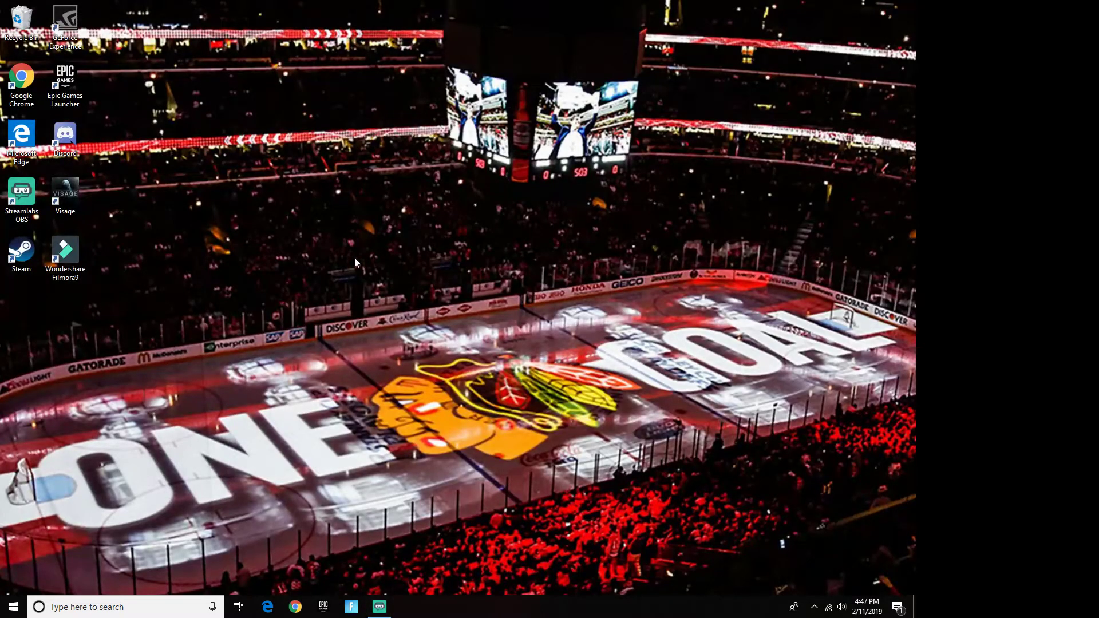
- Confirm NVIDIA Full-screen scaling at 1600 × 1080, close NVIDIA Control Panel, and relaunch Fortnite
right_click(382, 234)
left_click(431, 329)
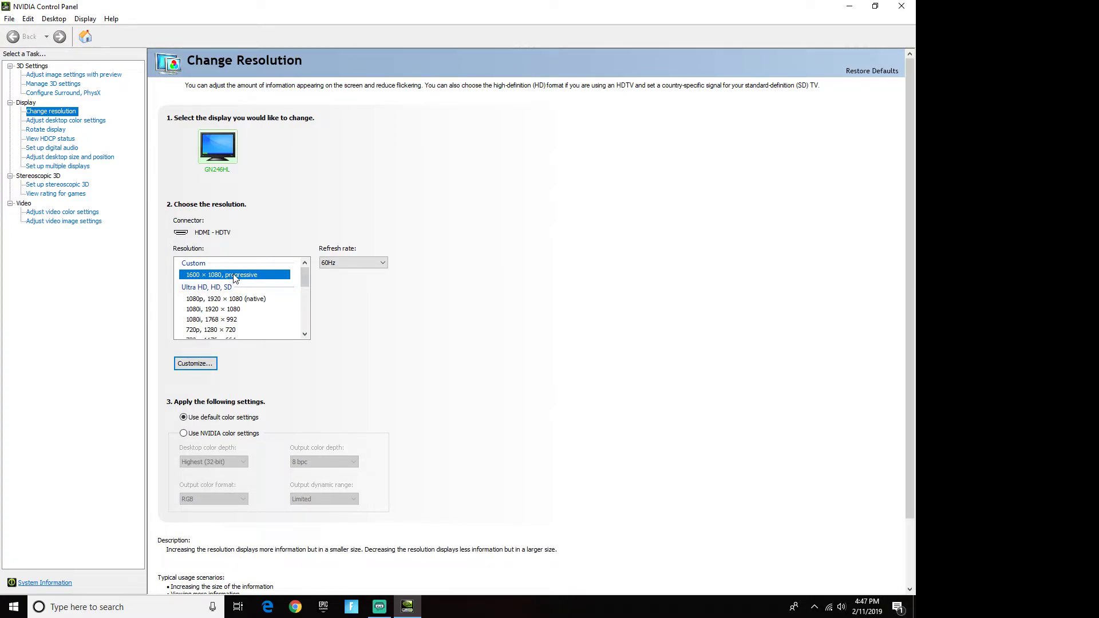
left_click(75, 160)
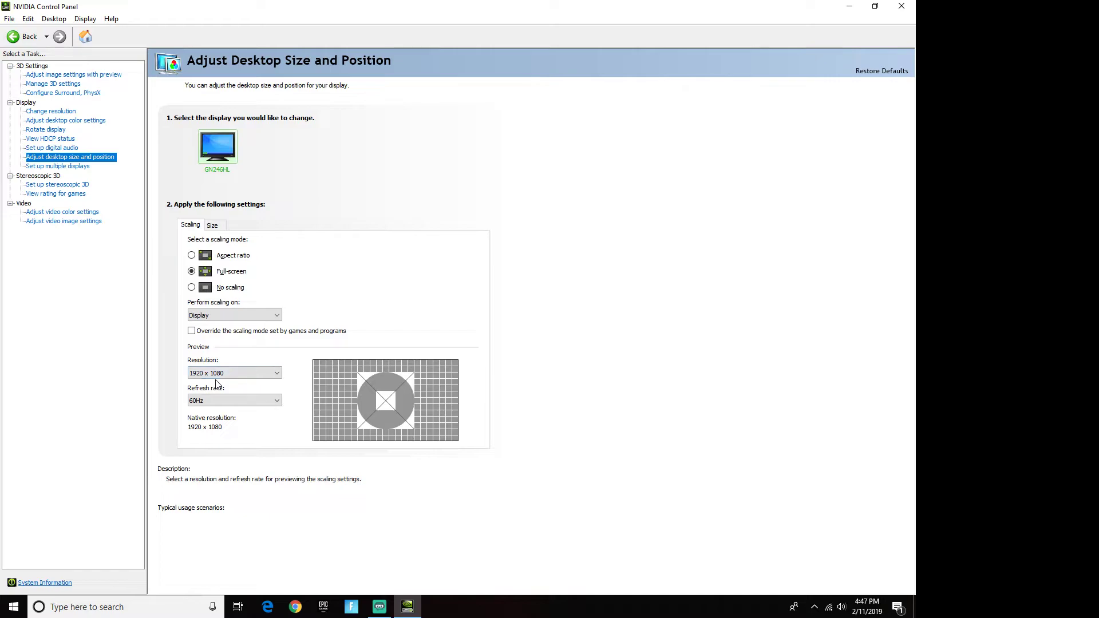
left_click(902, 6)
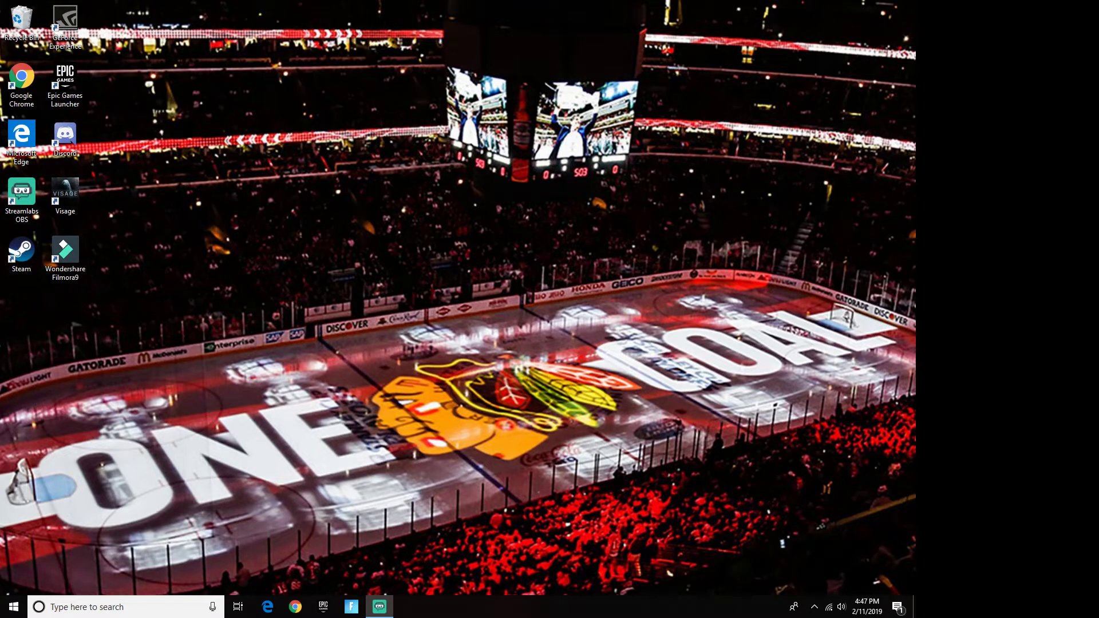
left_click(352, 610)
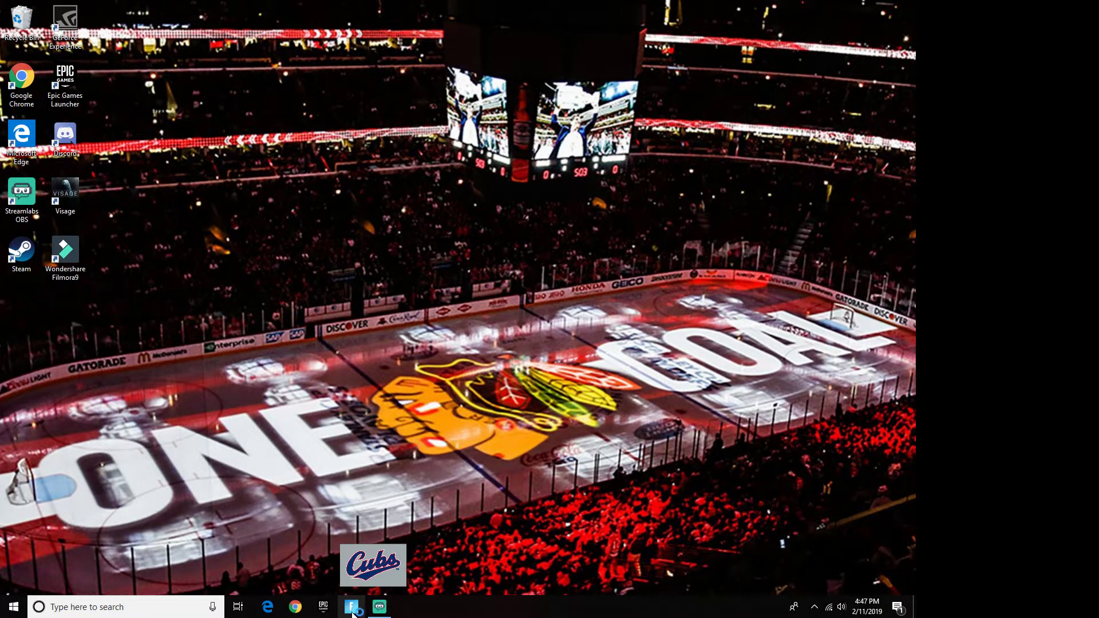